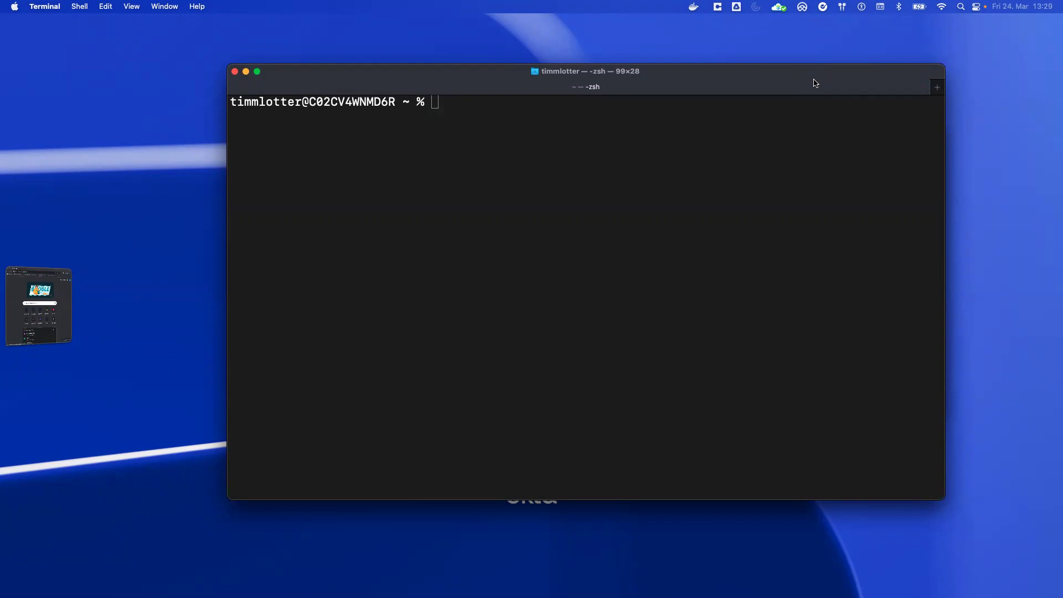
Step: Install okta-aws-cli with Homebrew; it reports version 0.3.0 is already installed and up to date
{"action": "left_click", "coordinate": [817, 84]}
{"action": "type", "text": "brew install okta-"}
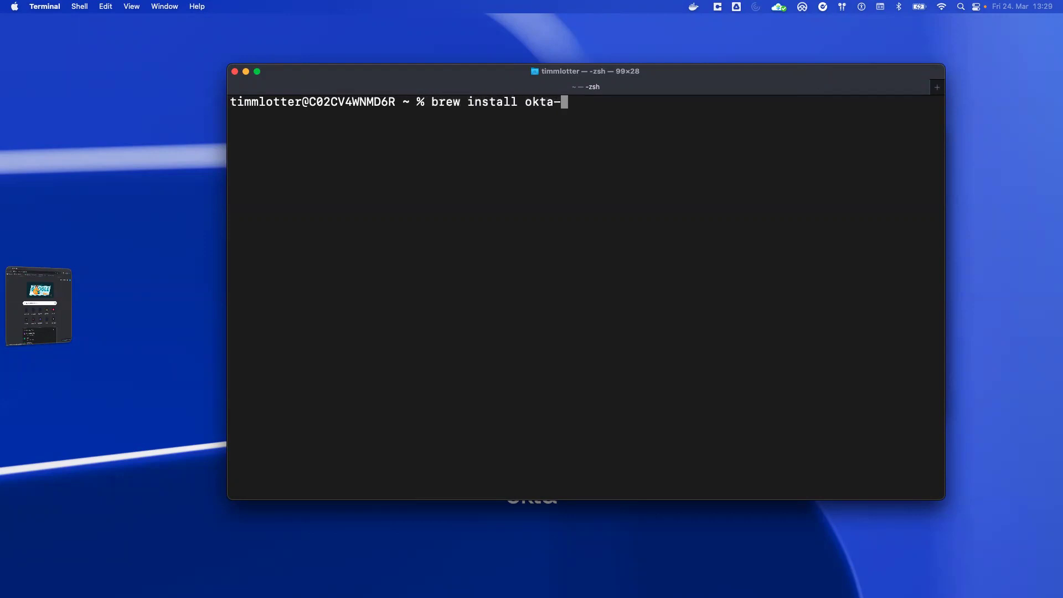
{"action": "type", "text": "aws-cli"}
{"action": "key", "text": "Return"}
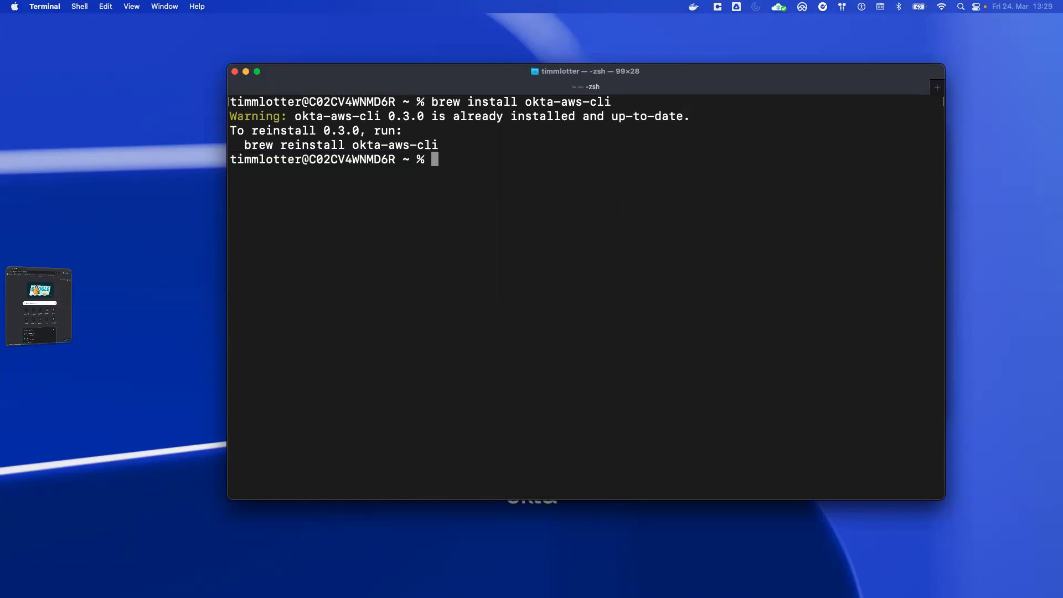
Step: Run aws s3 ls, which fails with 'Unable to locate credentials'
{"action": "type", "text": "aws s3 ls"}
{"action": "key", "text": "Return"}
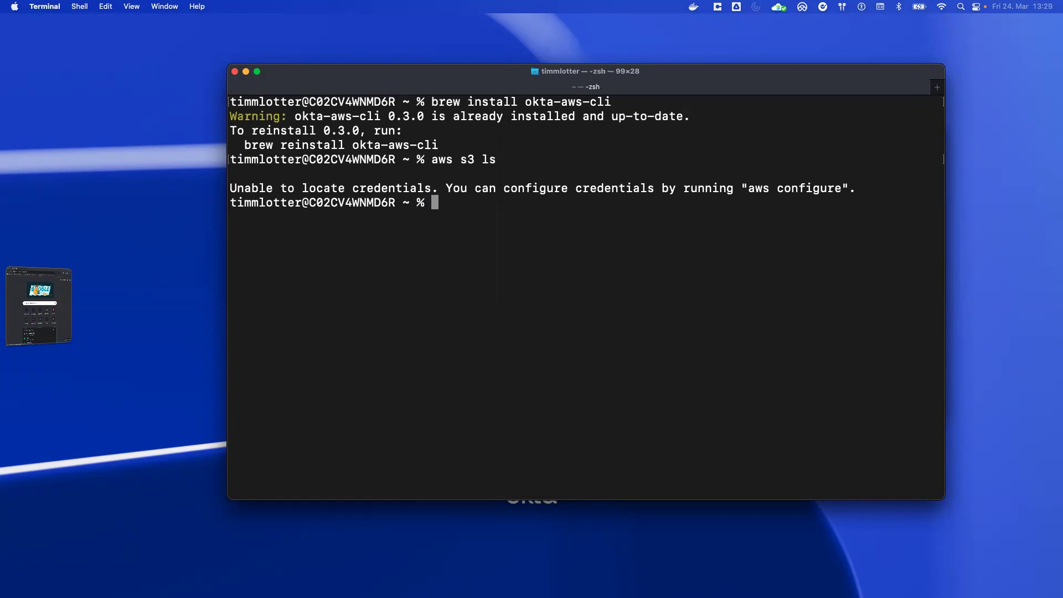
Step: Run okta-aws-cli for lottercloud.okta.com with the pasted OIDC client ID and the -z flag
{"action": "type", "text": "okta-aws-cli"}
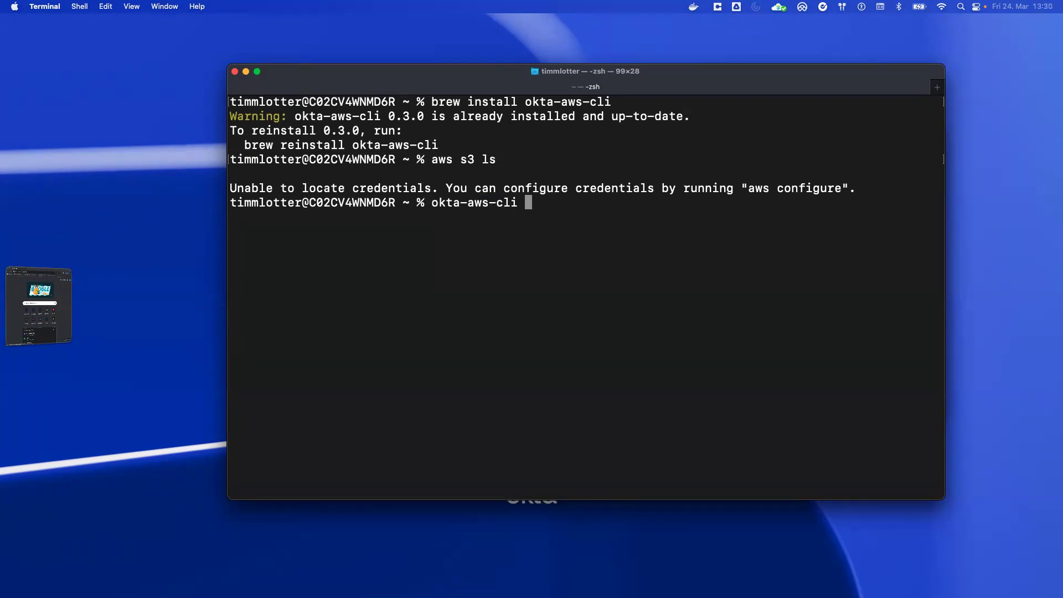
{"action": "type", "text": " --org-domain lotterc"}
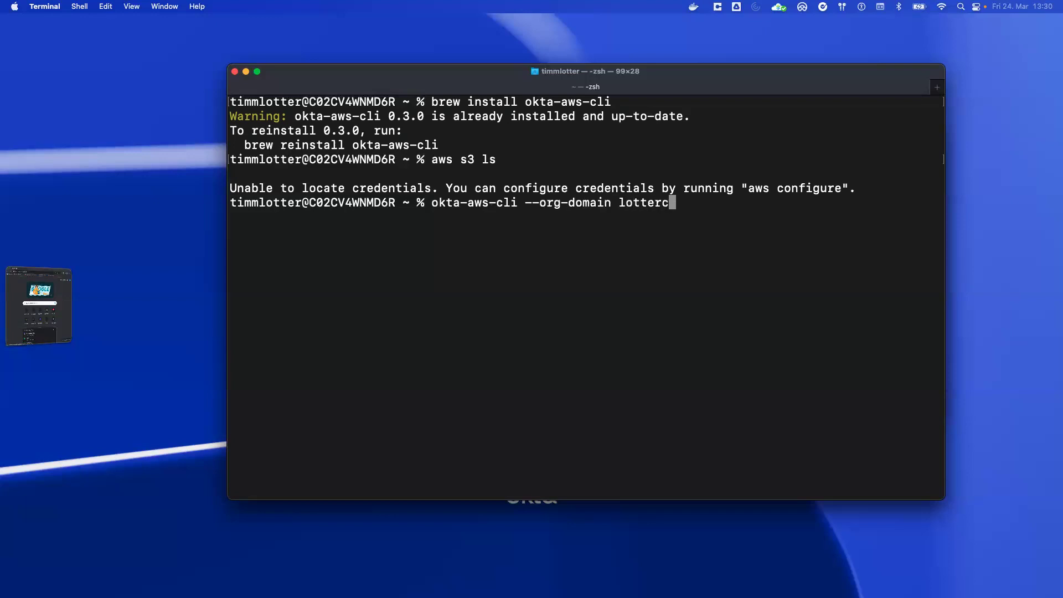
{"action": "type", "text": "loud.okta.com"}
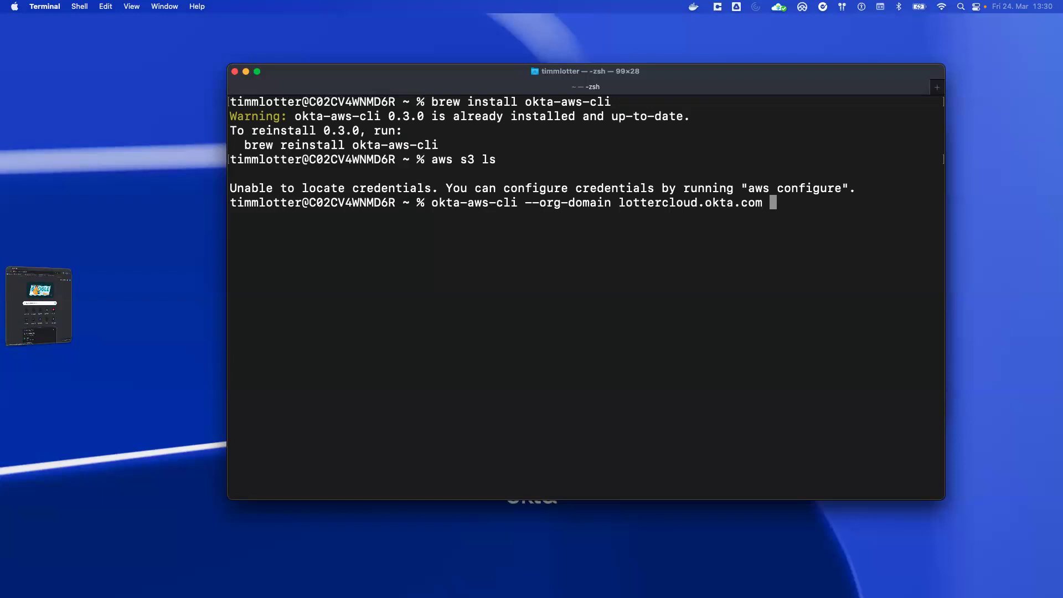
{"action": "type", "text": "--oidc-client-id"}
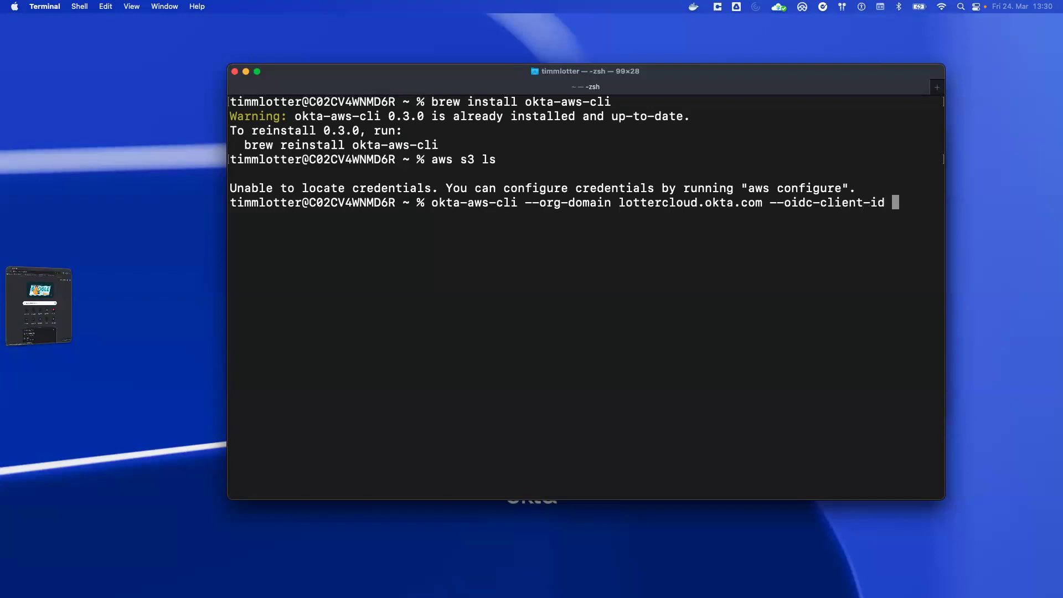
{"action": "type", "text": "0oa6wdiex1oW9TgPs417"}
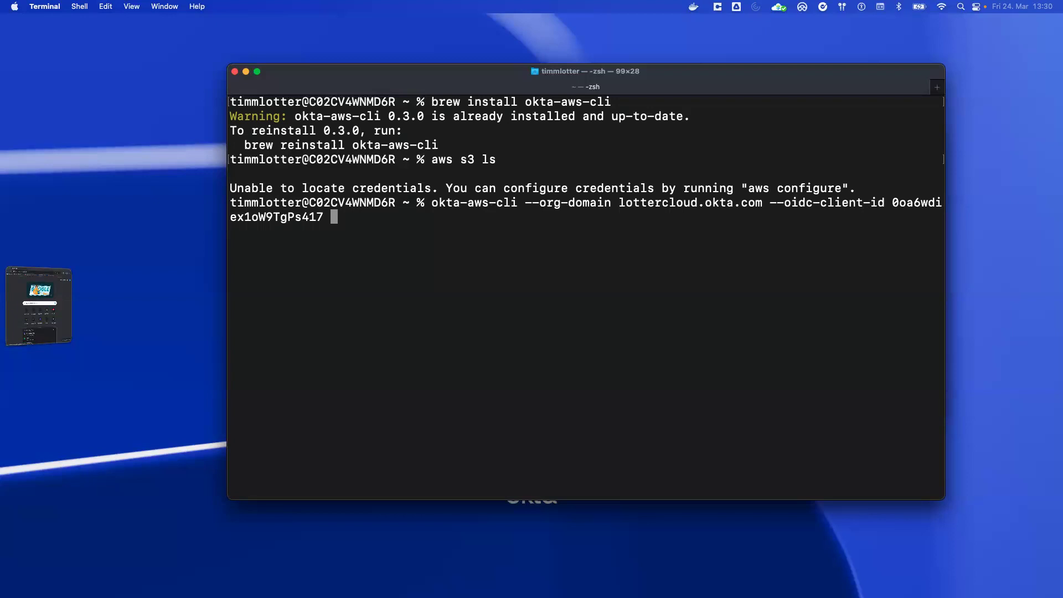
{"action": "type", "text": "-z"}
{"action": "key", "text": "Return"}
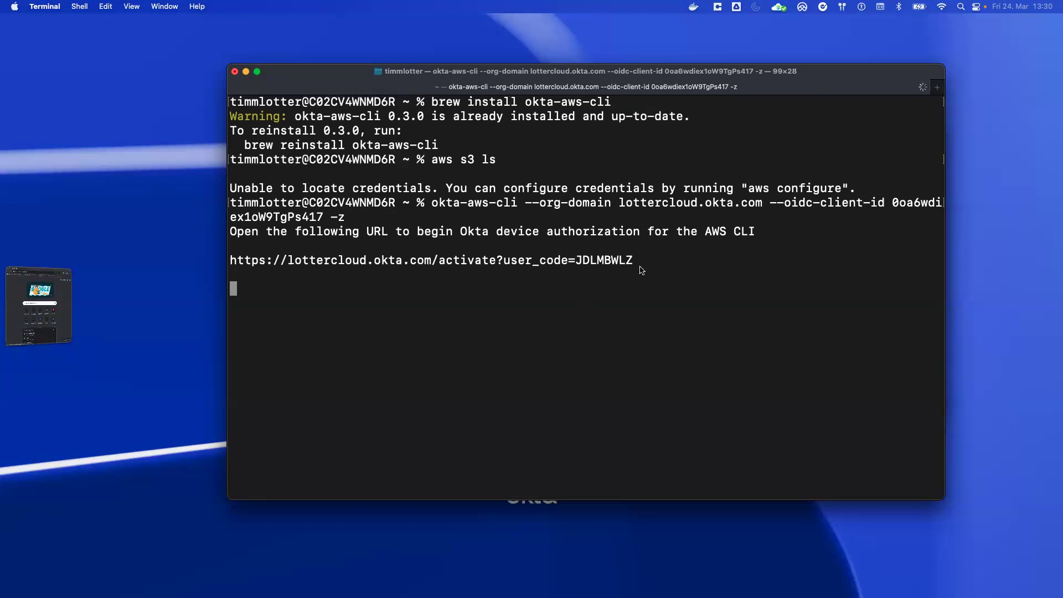
Step: Open the copied device-activation URL in Chrome and approve the activation with Okta Verify Touch ID
{"action": "left_click_drag", "start_coordinate": [637, 263], "coordinate": [231, 257]}
{"action": "key", "text": "super+c"}
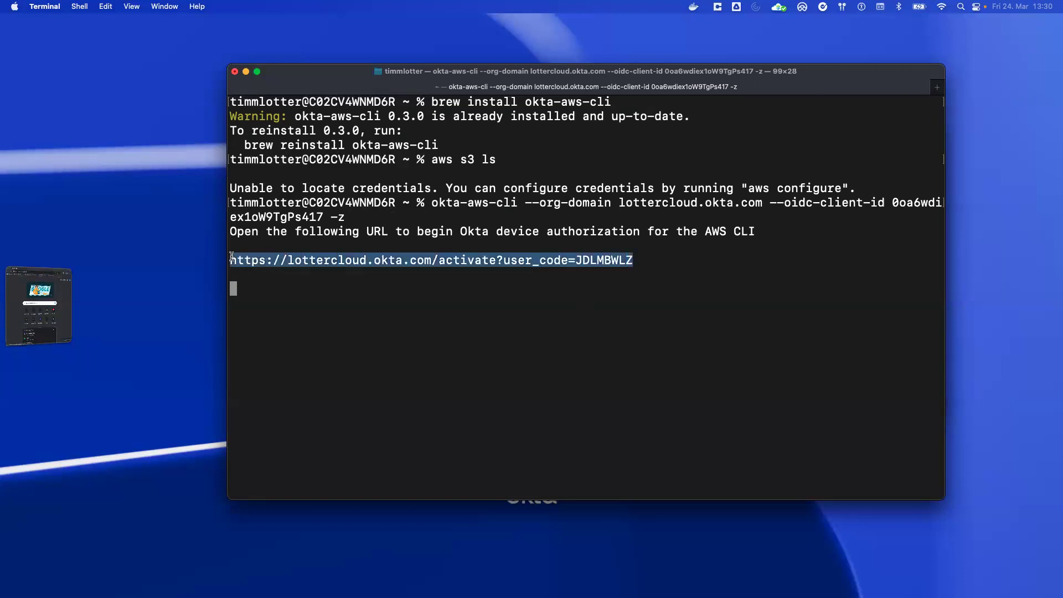
{"action": "left_click", "coordinate": [42, 302]}
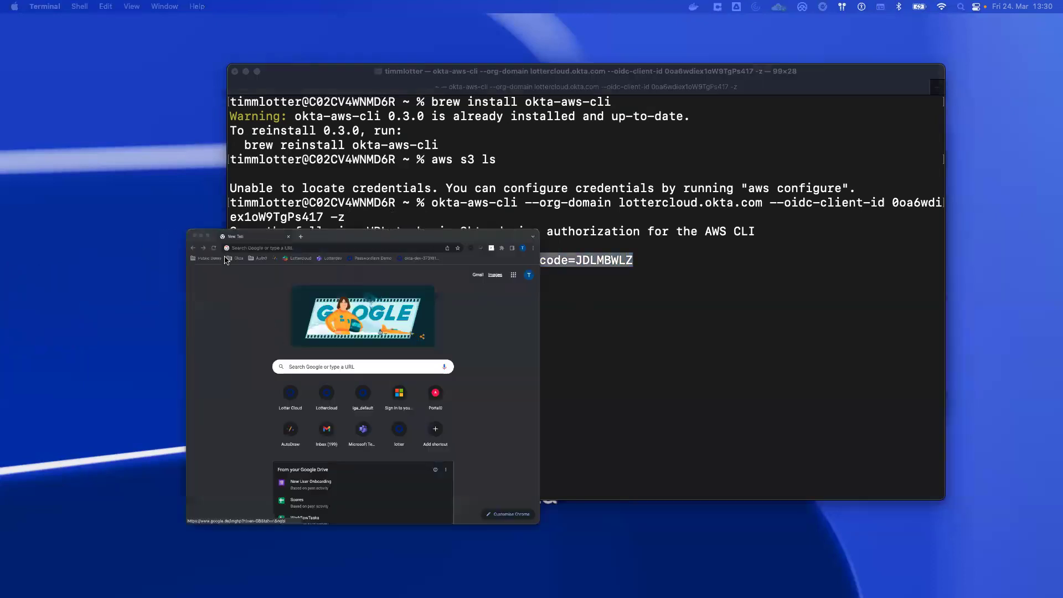
{"action": "key", "text": "super+v"}
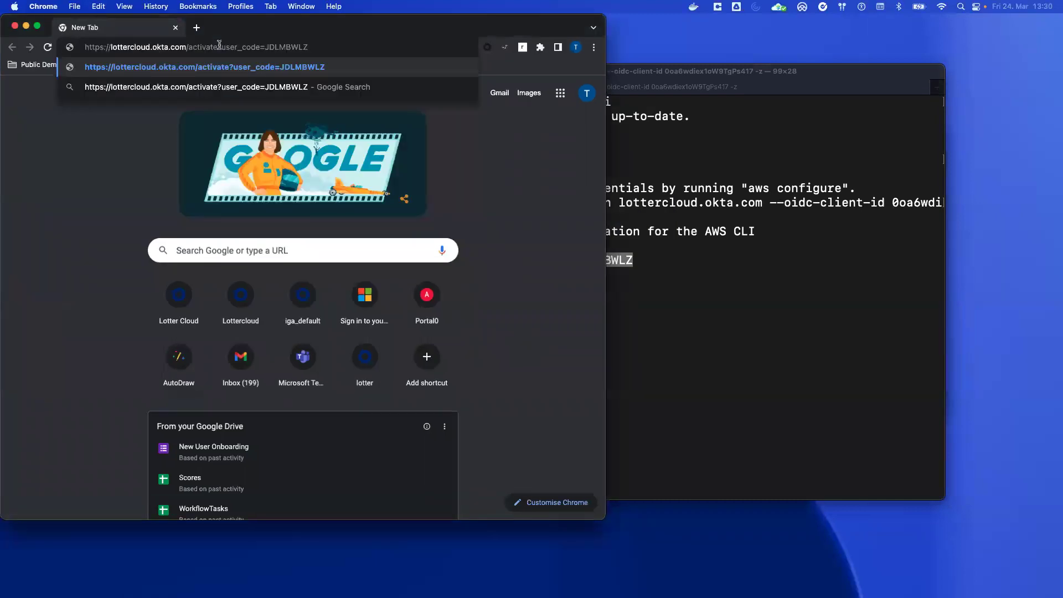
{"action": "key", "text": "Return"}
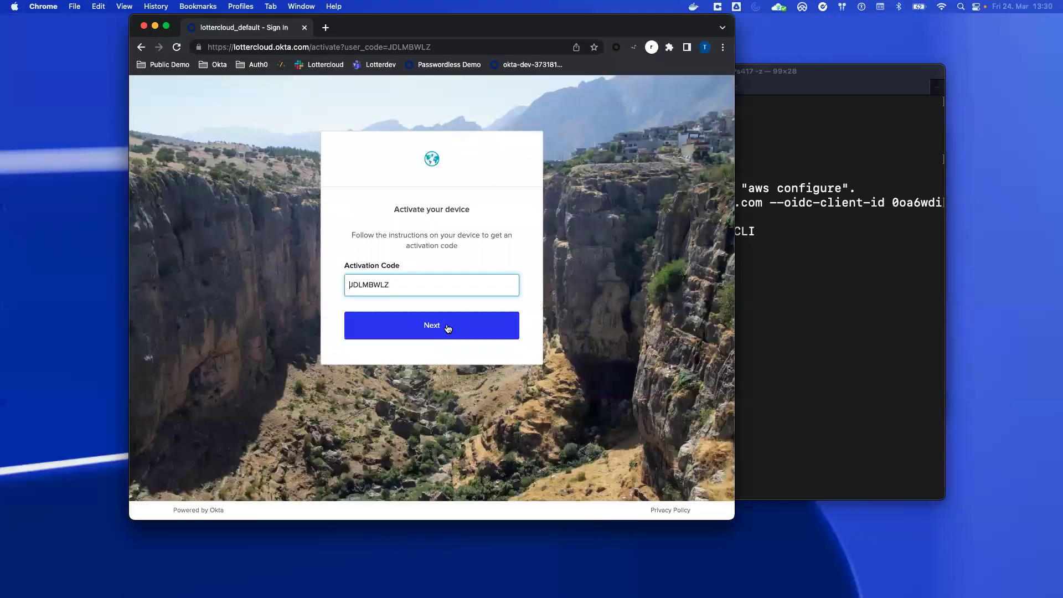
{"action": "left_click", "coordinate": [448, 325]}
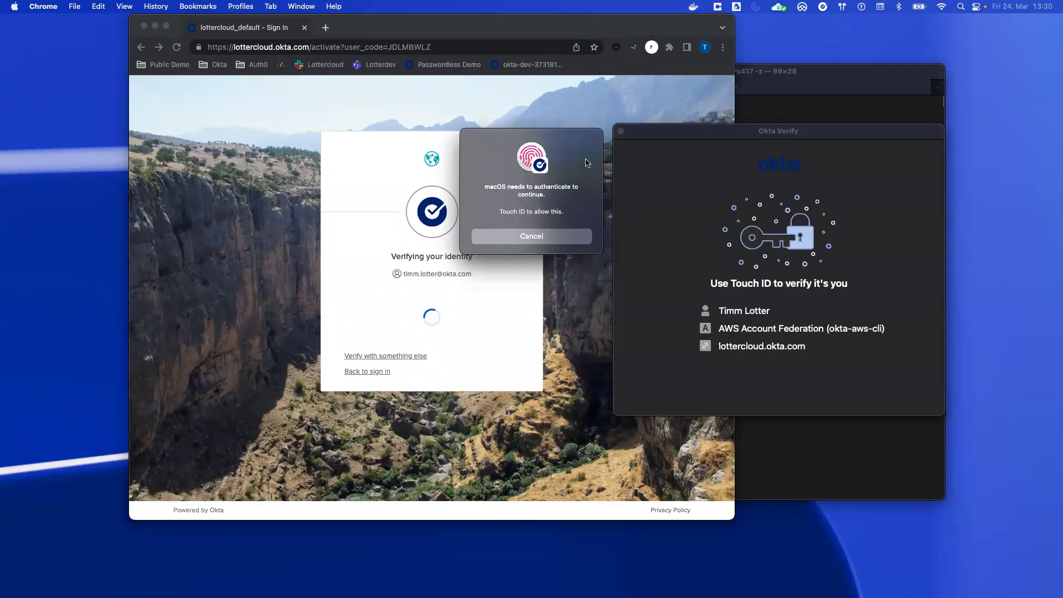
{"action": "left_click_drag", "start_coordinate": [650, 182], "coordinate": [671, 178]}
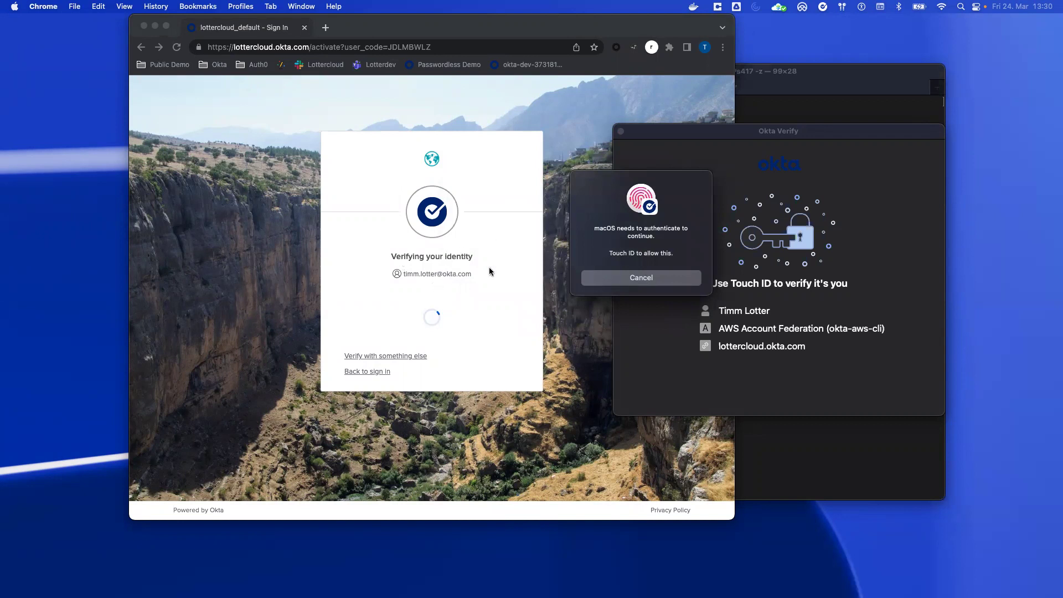
{"action": "left_click_drag", "start_coordinate": [684, 186], "coordinate": [672, 186]}
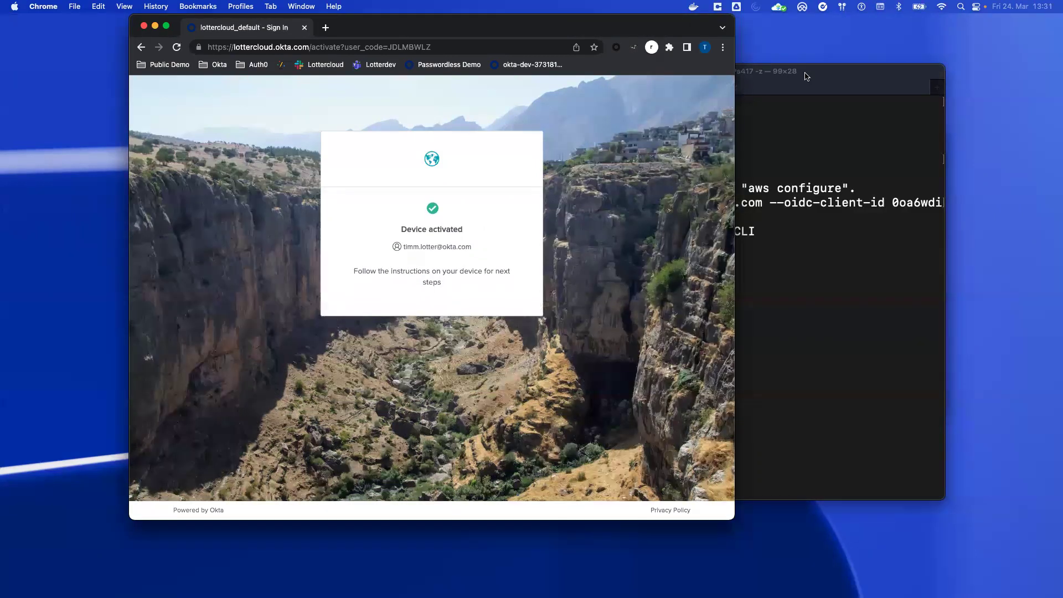
{"action": "left_click", "coordinate": [807, 76]}
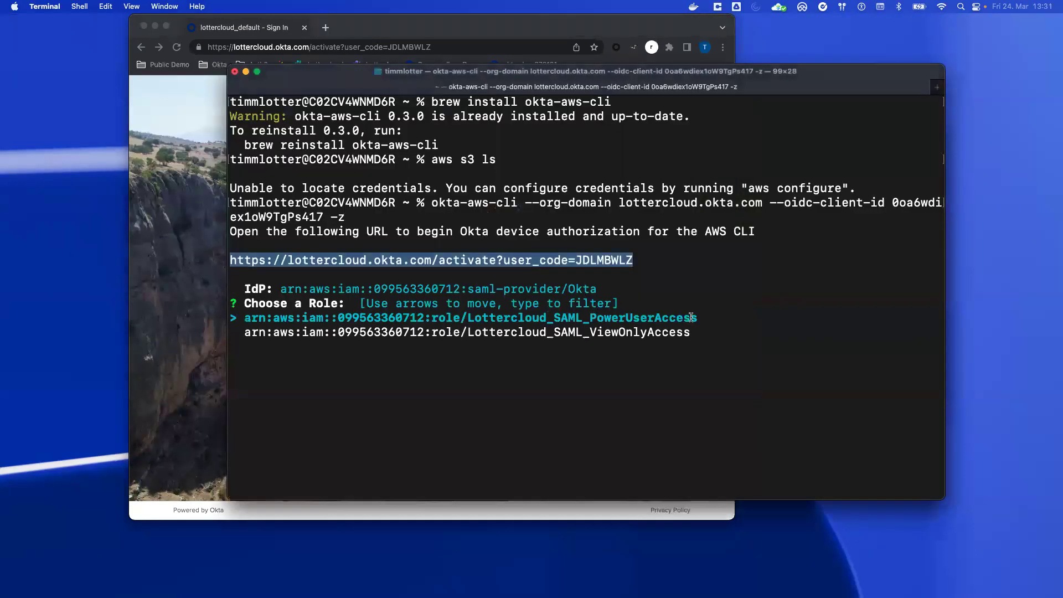
Step: Choose the PowerUserAccess role, then rerun aws s3 ls to list the S3 buckets
{"action": "left_click", "coordinate": [722, 290]}
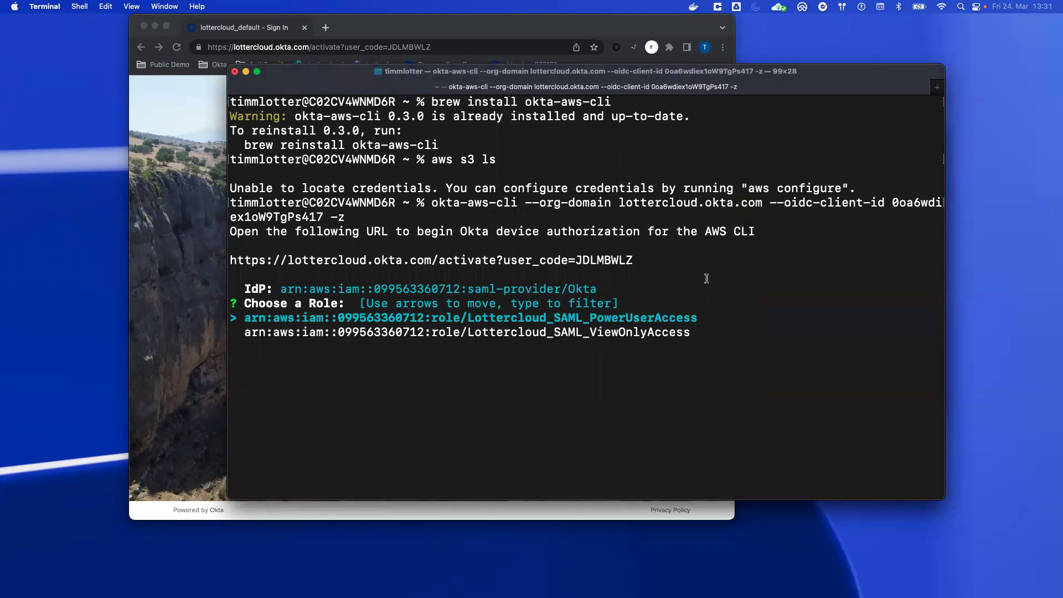
{"action": "key", "text": "Return"}
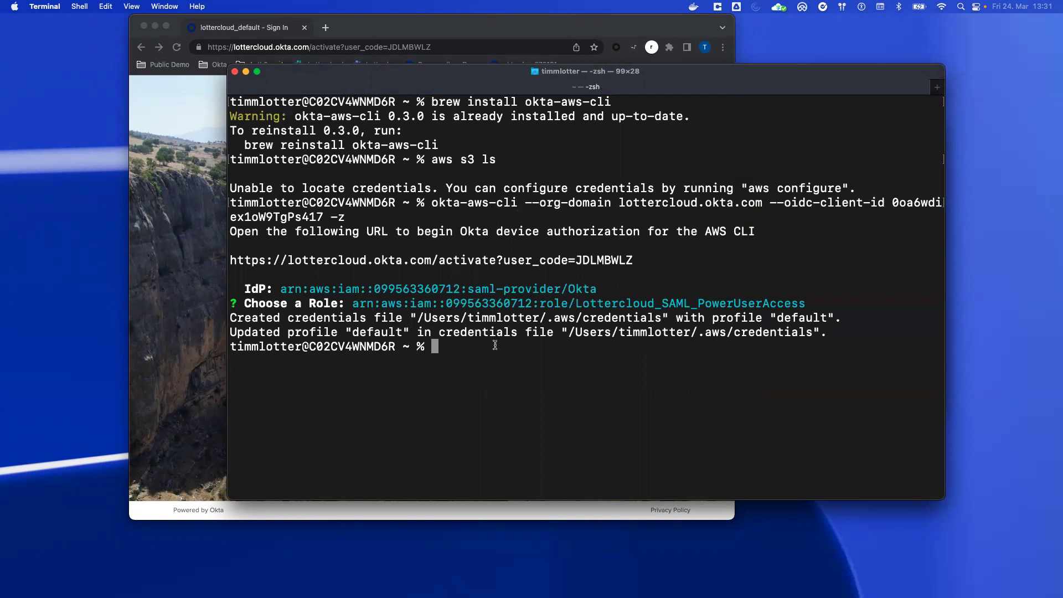
{"action": "type", "text": "aws s3 ls"}
{"action": "key", "text": "Return"}
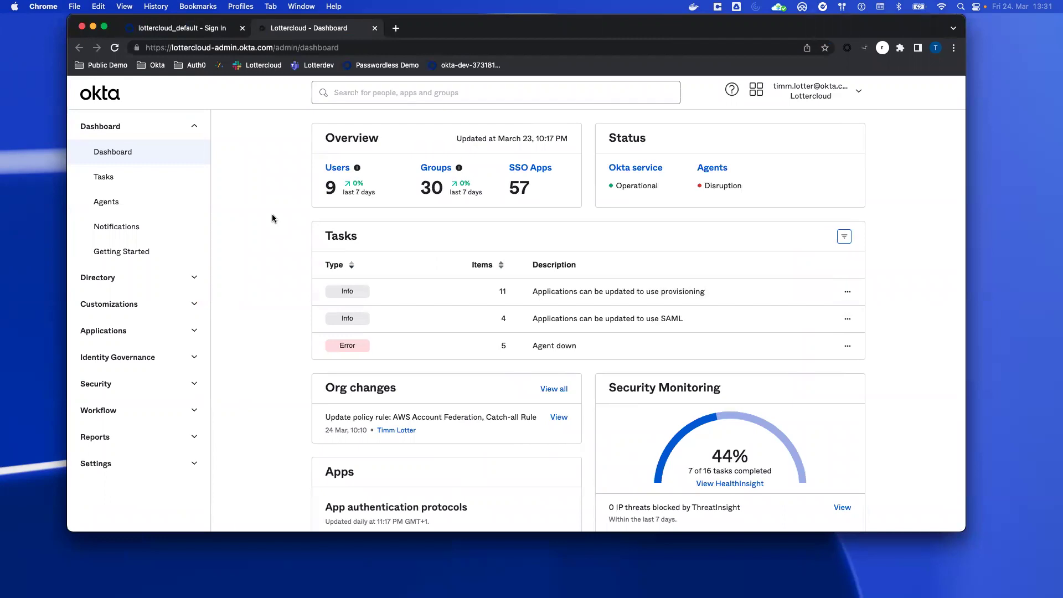
{"action": "left_click", "coordinate": [183, 326]}
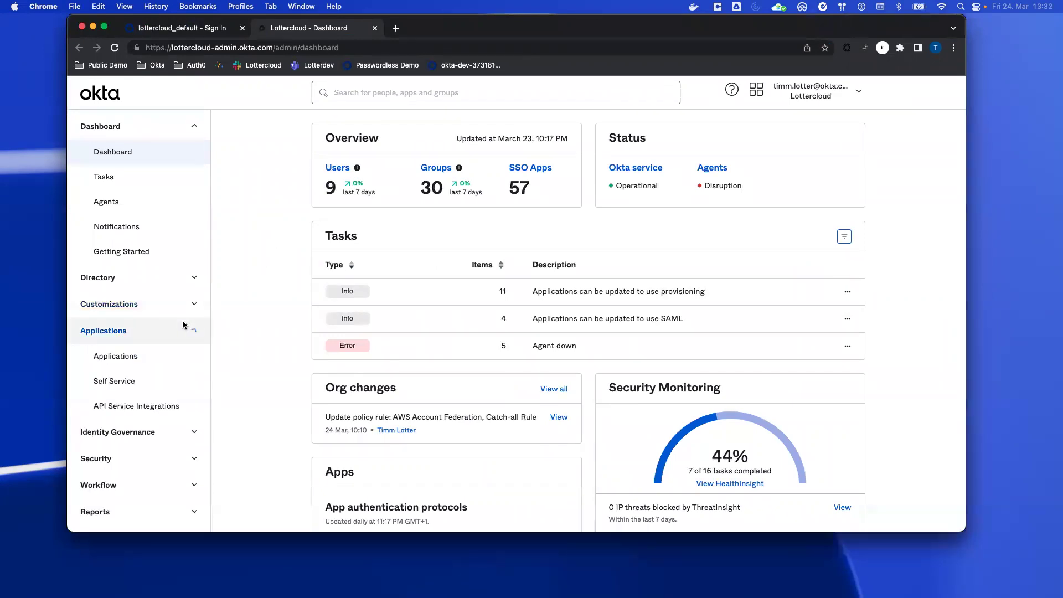
{"action": "left_click", "coordinate": [124, 352]}
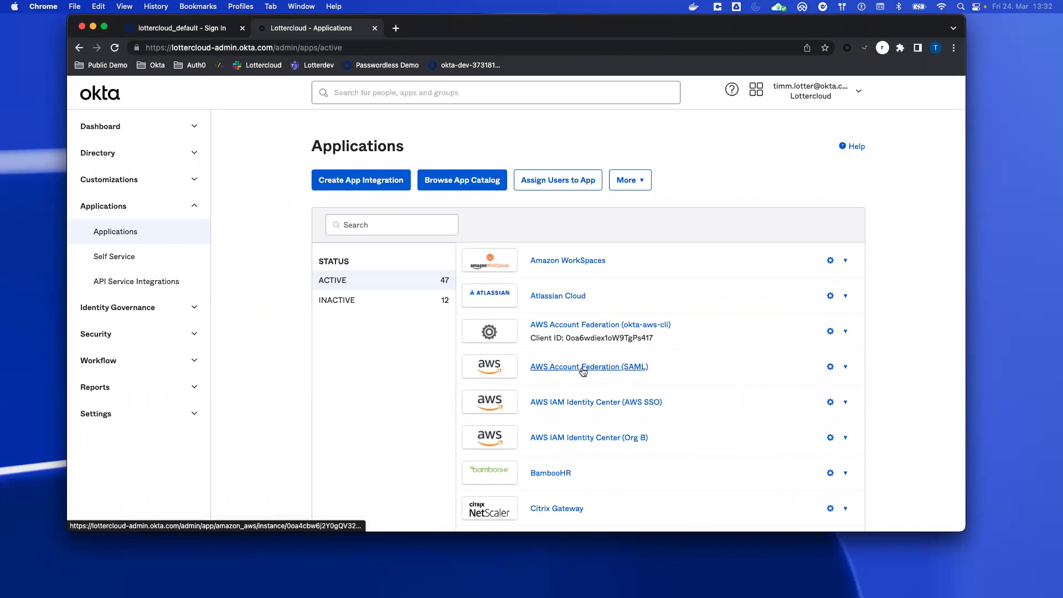
{"action": "left_click", "coordinate": [484, 181]}
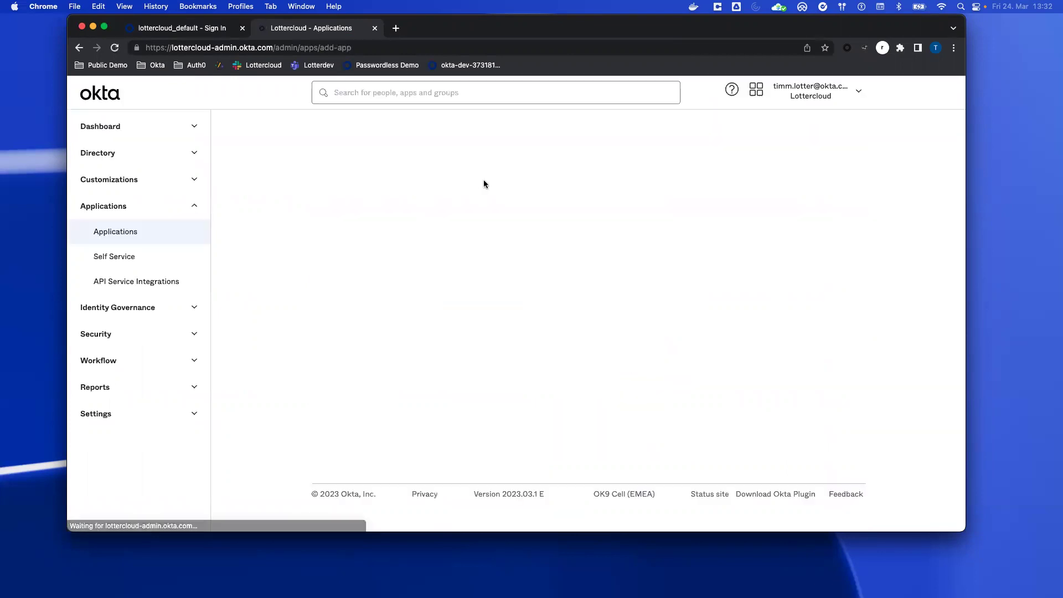
{"action": "left_click", "coordinate": [527, 220]}
{"action": "type", "text": "aw"}
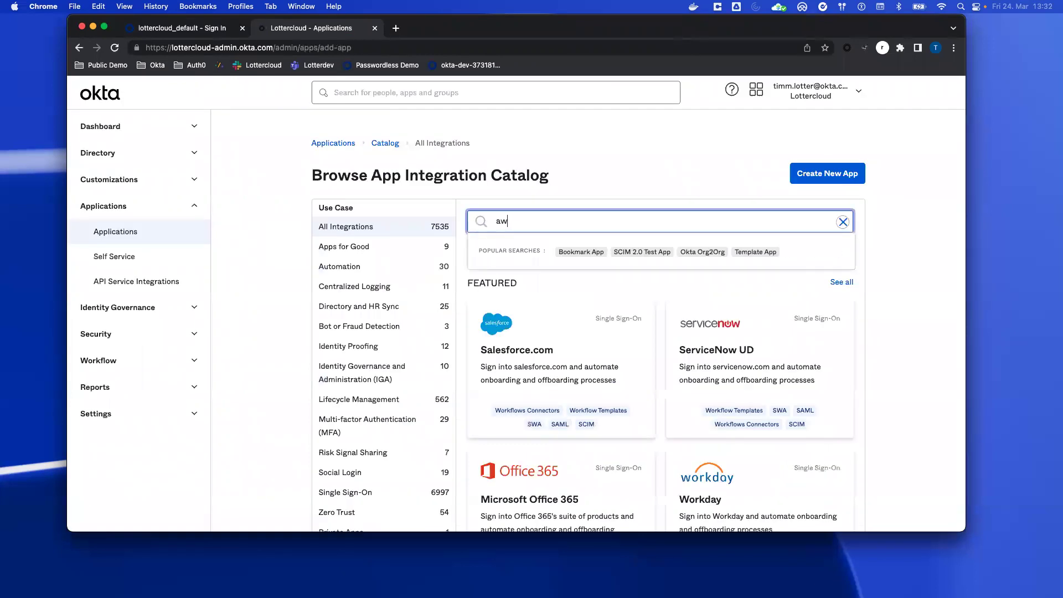
{"action": "type", "text": "s account"}
{"action": "key", "text": "Return"}
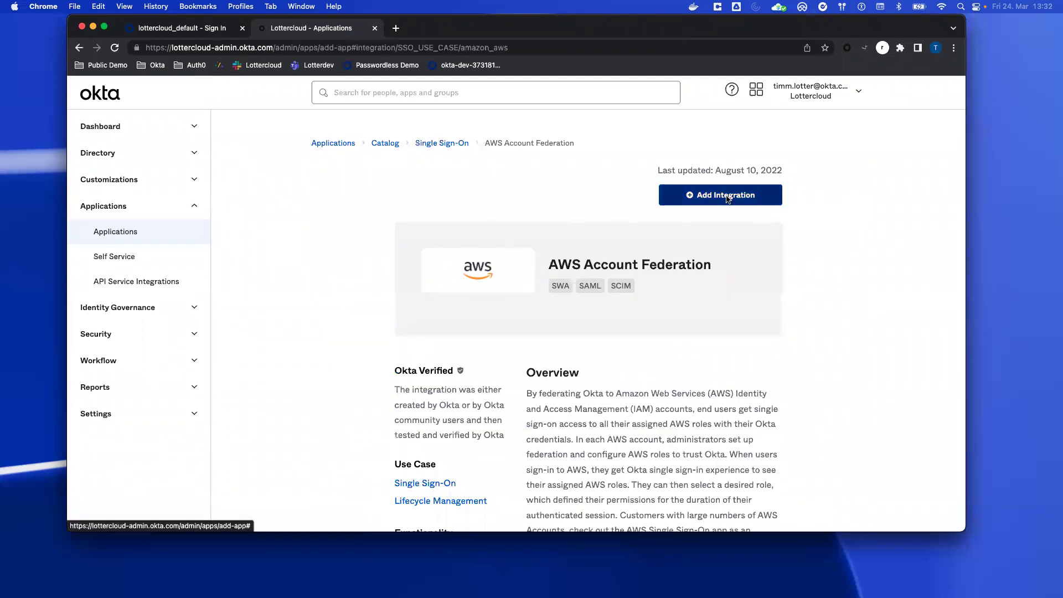
{"action": "left_click", "coordinate": [143, 231]}
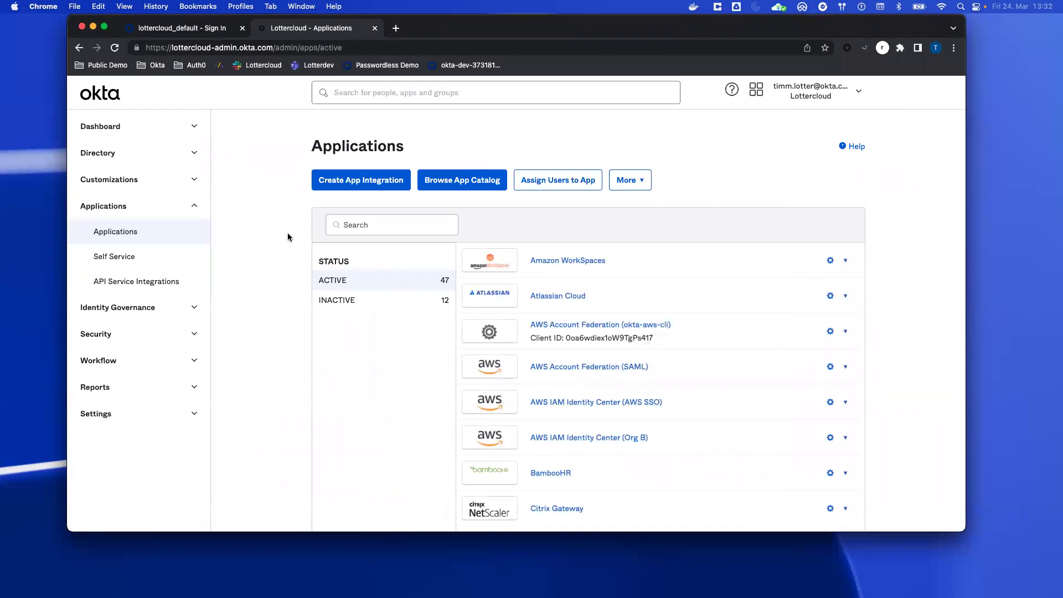
{"action": "left_click", "coordinate": [378, 184]}
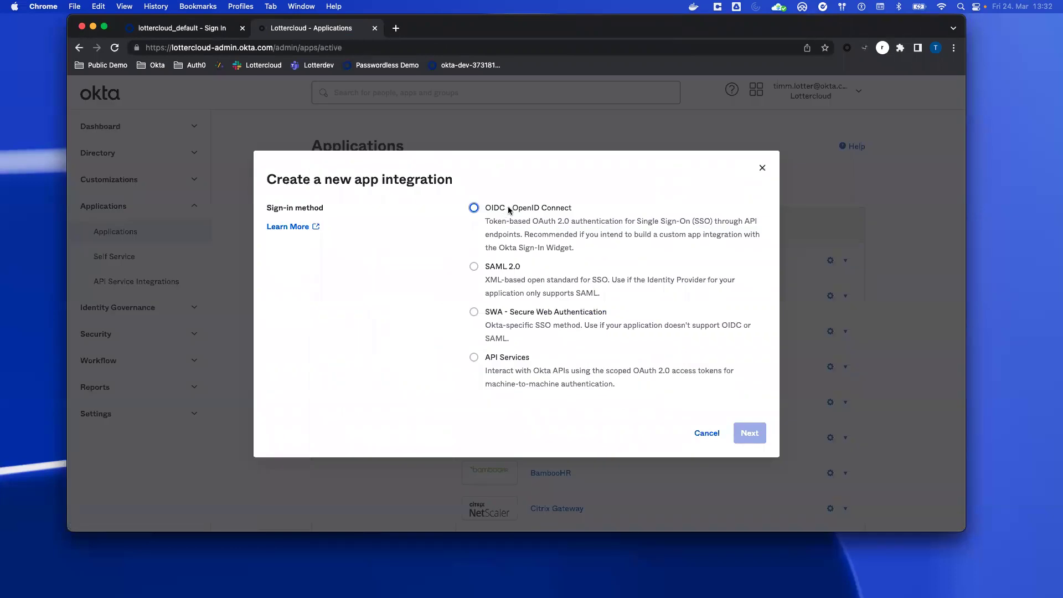
{"action": "left_click", "coordinate": [507, 206]}
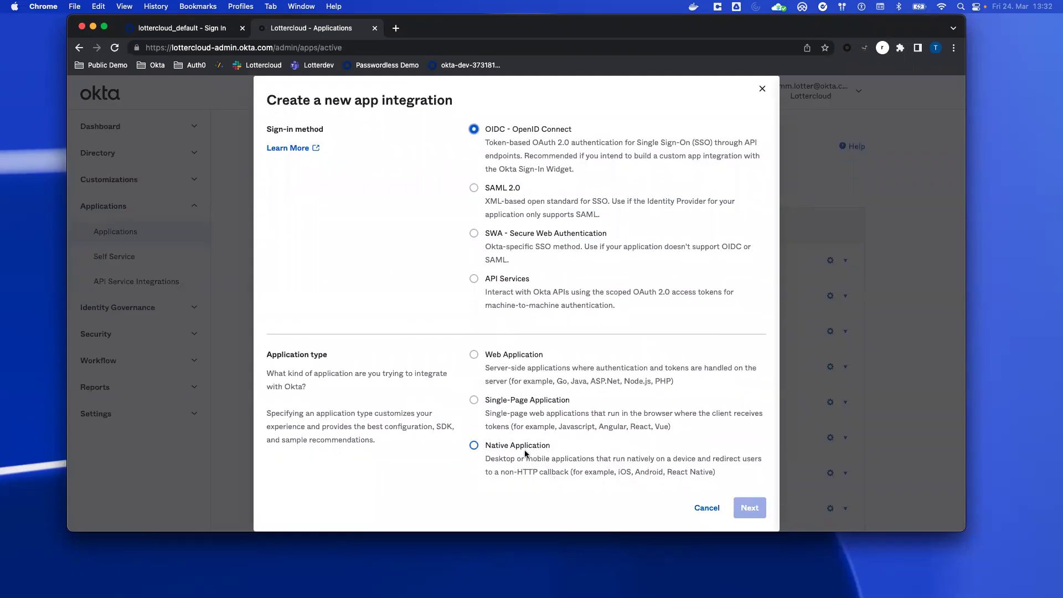
{"action": "left_click", "coordinate": [524, 449]}
{"action": "left_click", "coordinate": [751, 508]}
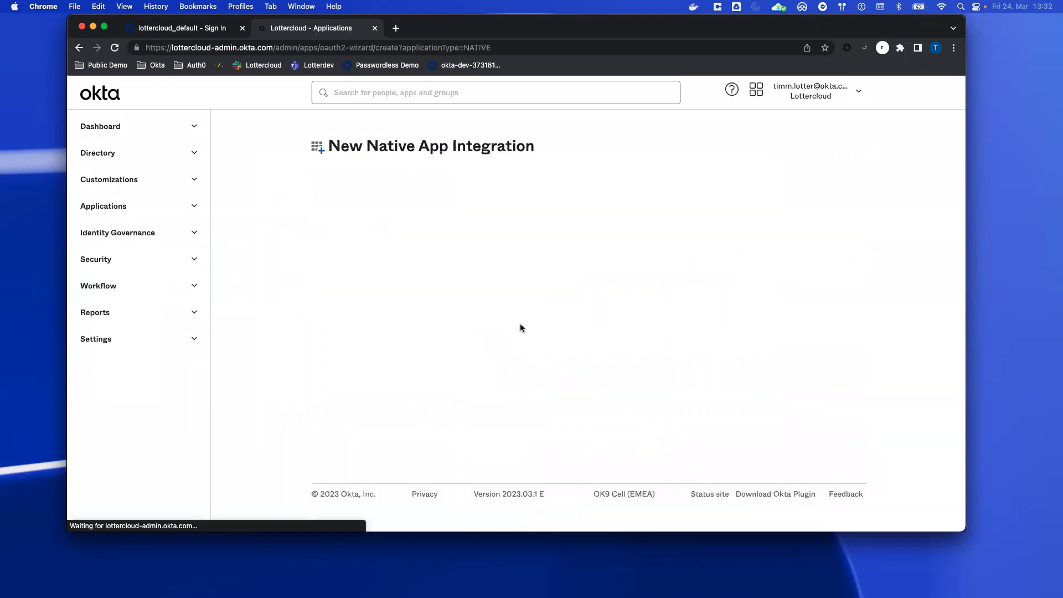
{"action": "scroll", "coordinate": [457, 308], "scroll_direction": "down", "scroll_amount": 1}
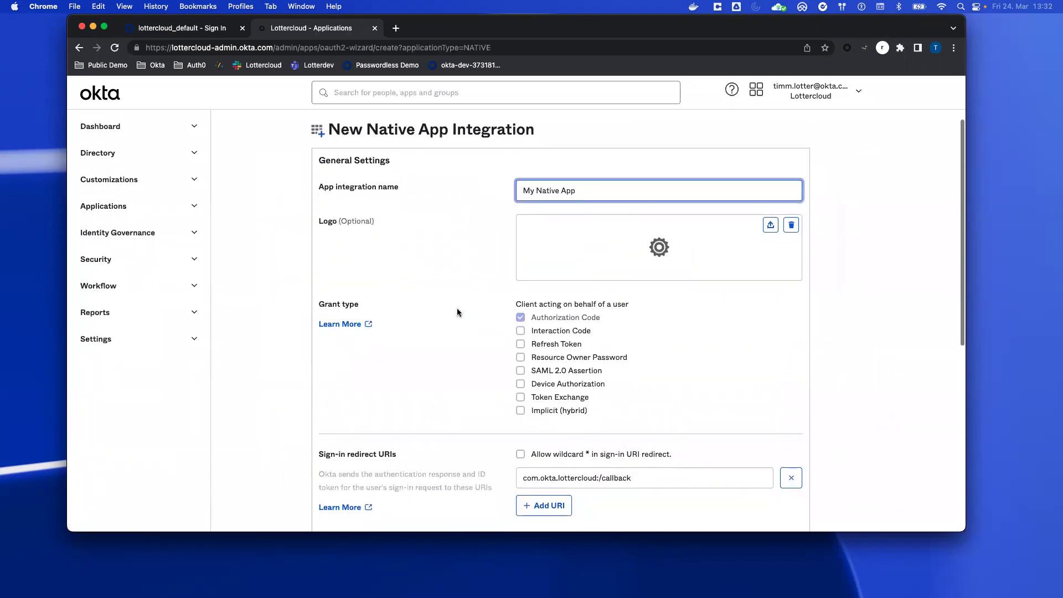
{"action": "left_click", "coordinate": [559, 385]}
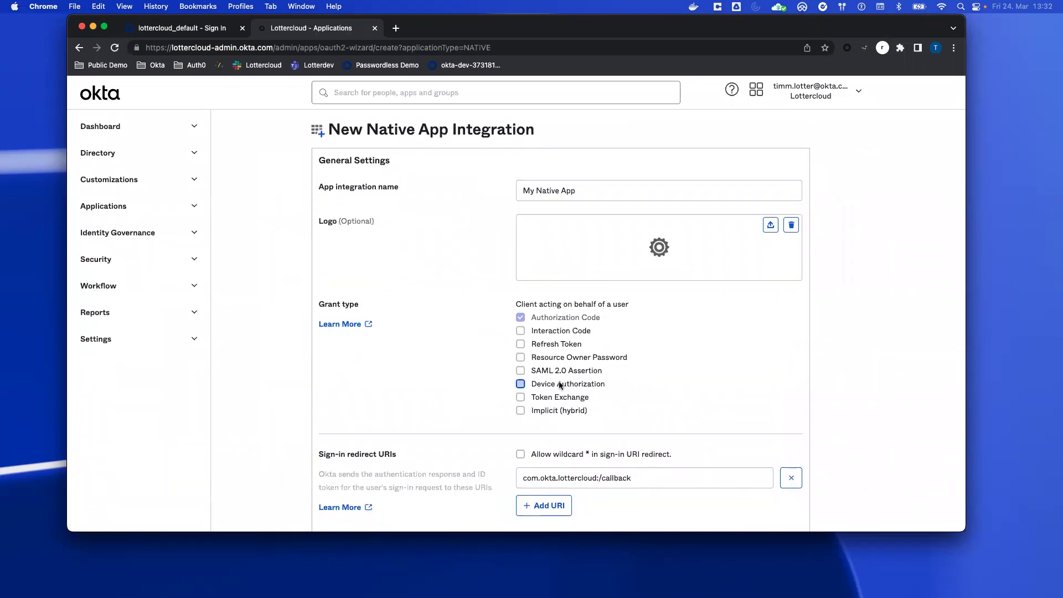
{"action": "left_click", "coordinate": [576, 398]}
{"action": "scroll", "coordinate": [456, 369], "scroll_direction": "down", "scroll_amount": 10}
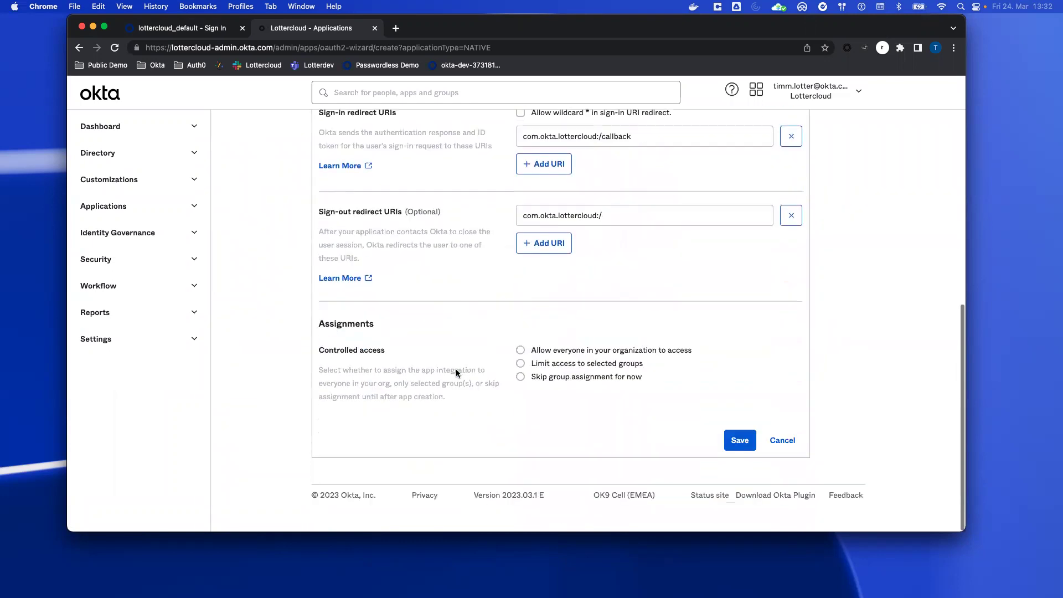
{"action": "left_click", "coordinate": [568, 365]}
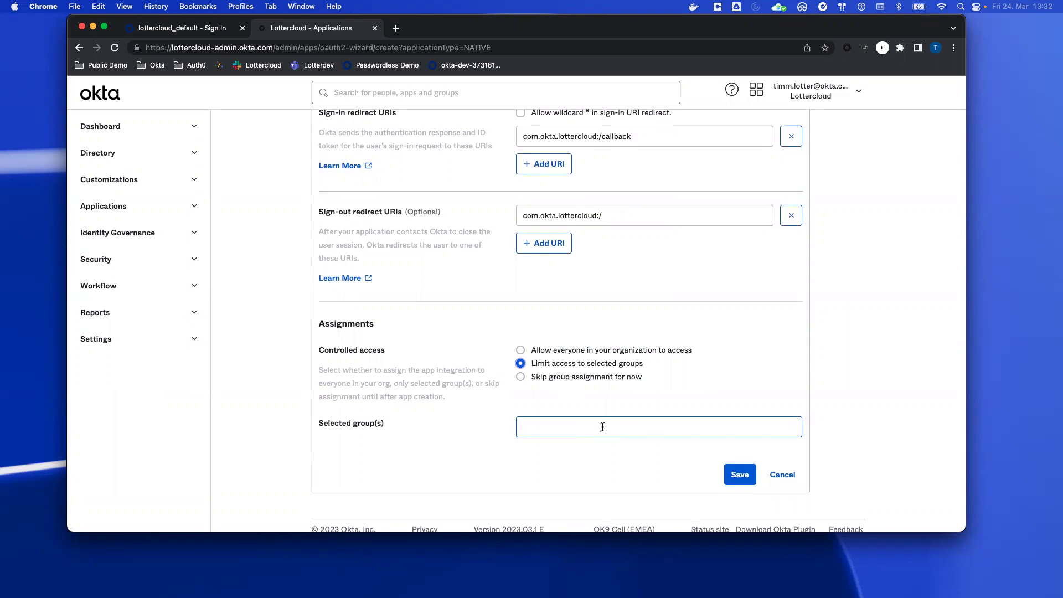
{"action": "left_click", "coordinate": [782, 475]}
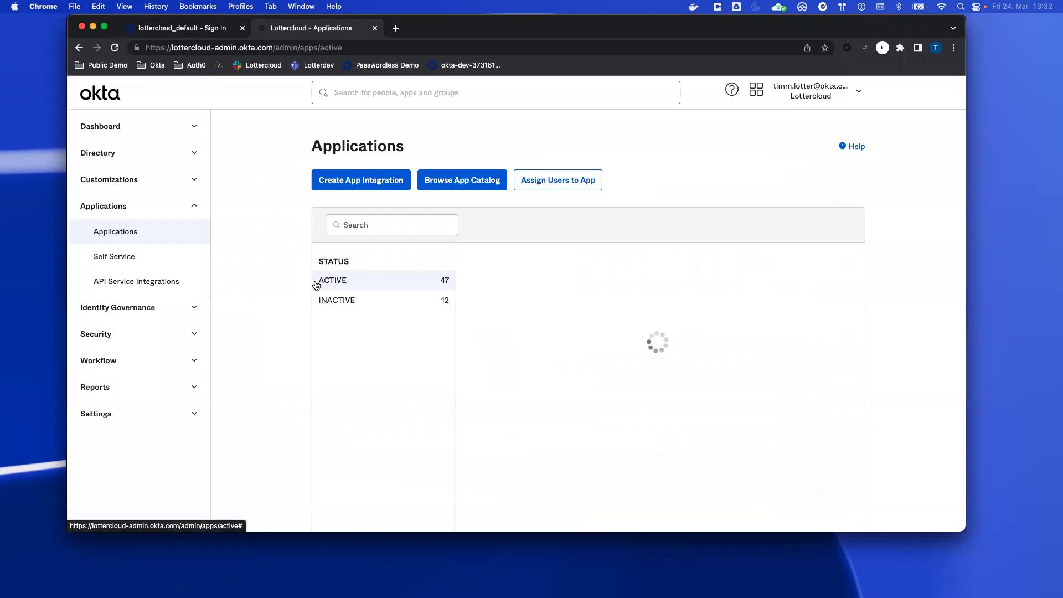
Step: Open the AWS Account Federation (okta-aws-cli) app in a new tab and review its General settings
{"action": "right_click", "coordinate": [576, 325]}
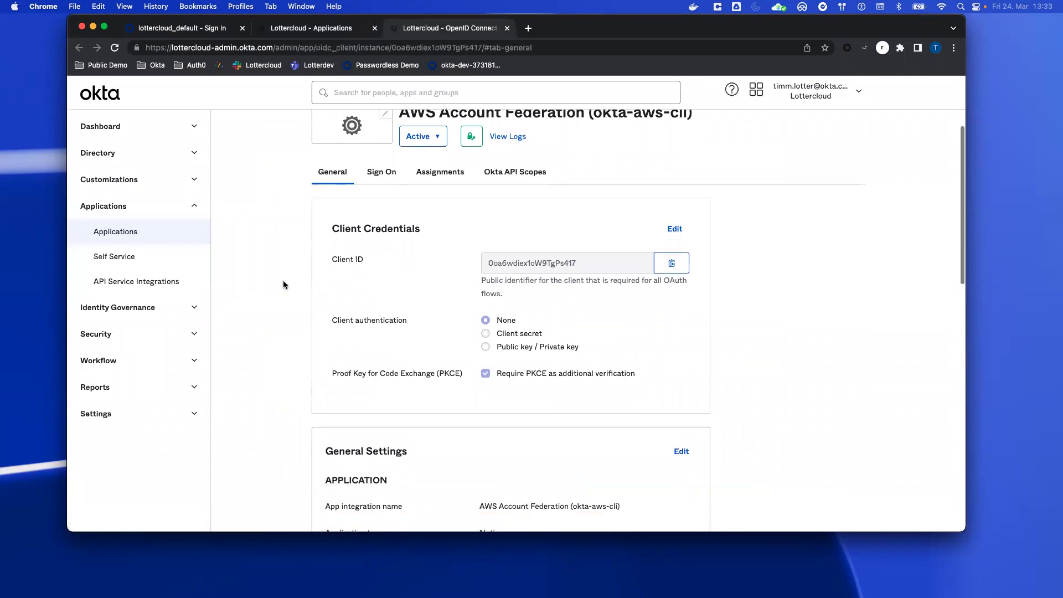
{"action": "scroll", "coordinate": [284, 283], "scroll_direction": "down", "scroll_amount": 2}
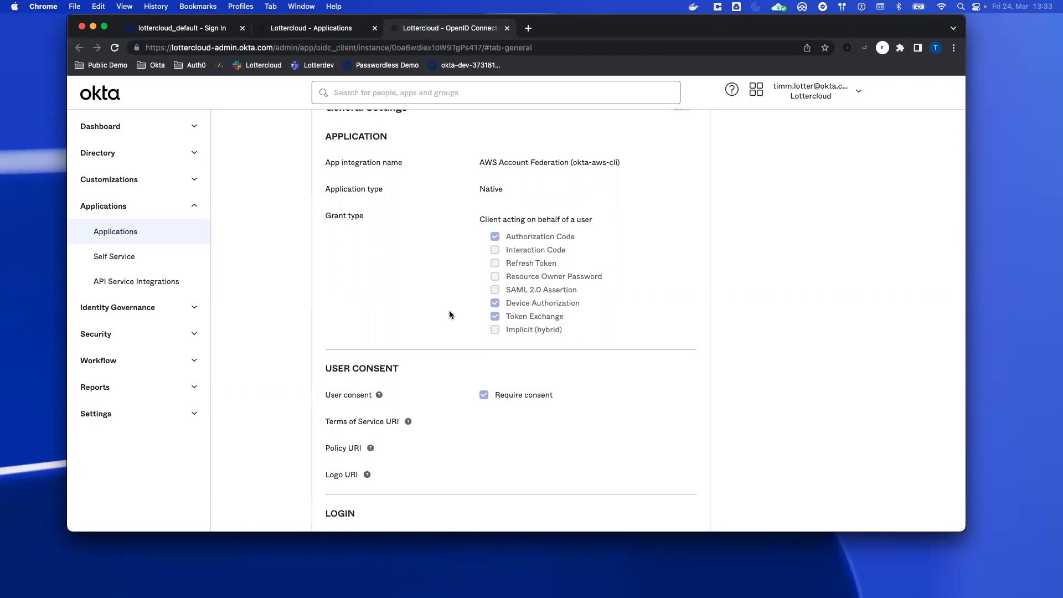
{"action": "scroll", "coordinate": [449, 310], "scroll_direction": "down", "scroll_amount": 5}
{"action": "scroll", "coordinate": [450, 311], "scroll_direction": "up", "scroll_amount": 10}
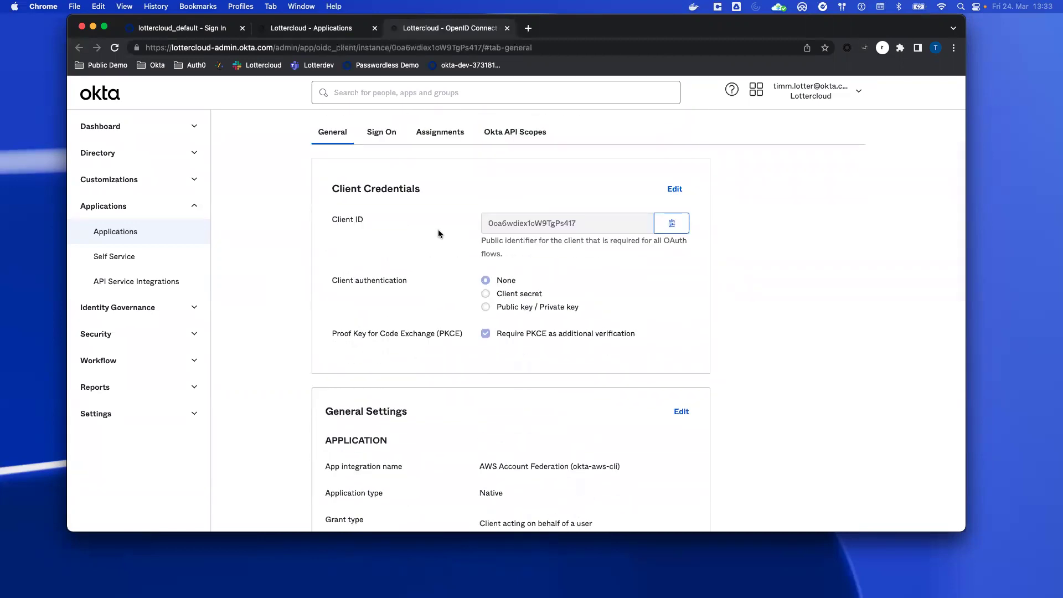
{"action": "scroll", "coordinate": [479, 243], "scroll_direction": "up", "scroll_amount": 3}
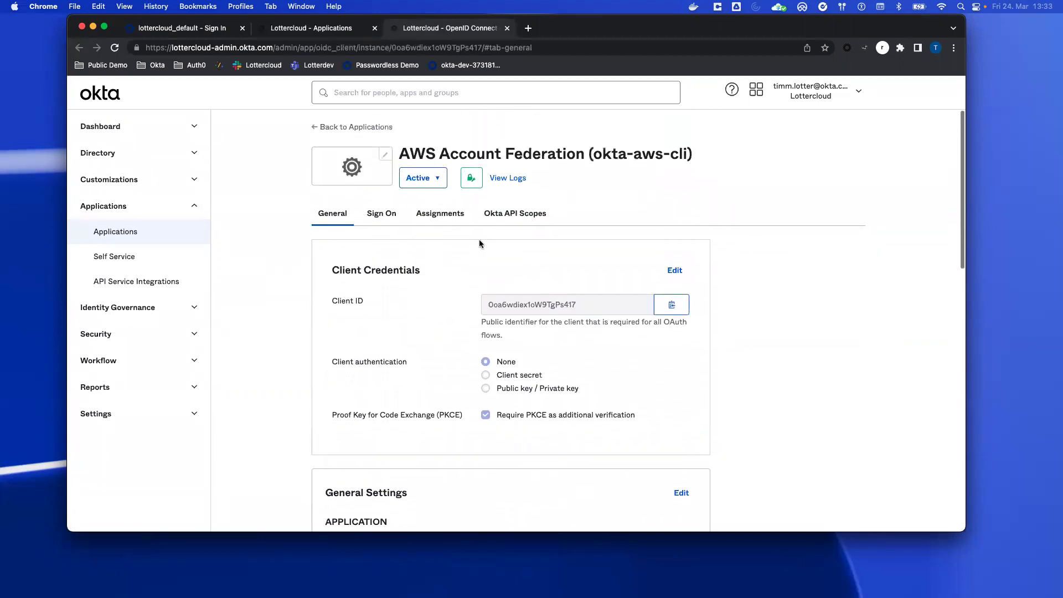
{"action": "left_click", "coordinate": [522, 216]}
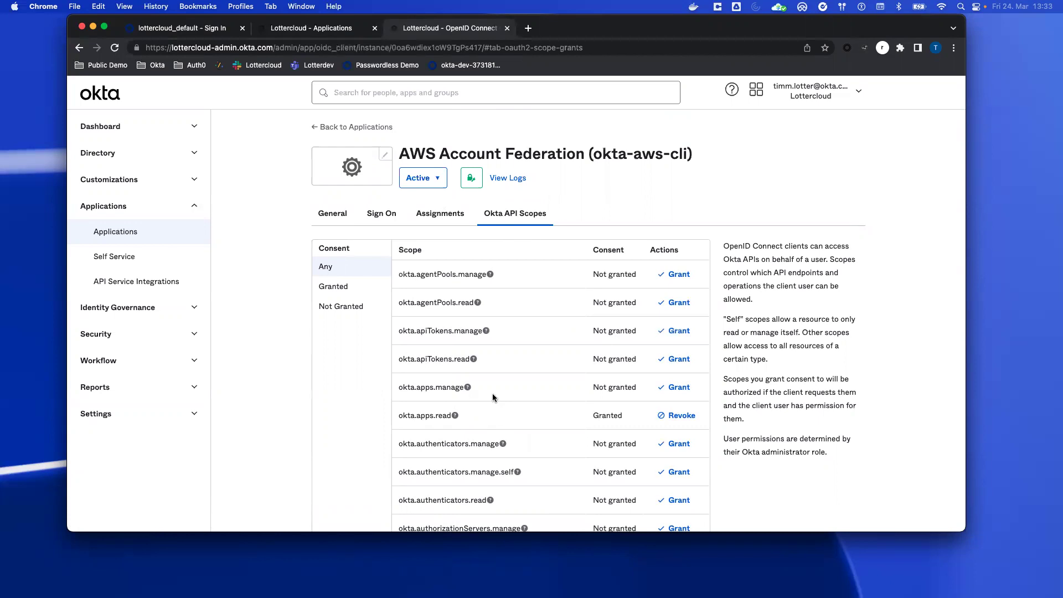
{"action": "left_click_drag", "start_coordinate": [573, 31], "coordinate": [544, 36]}
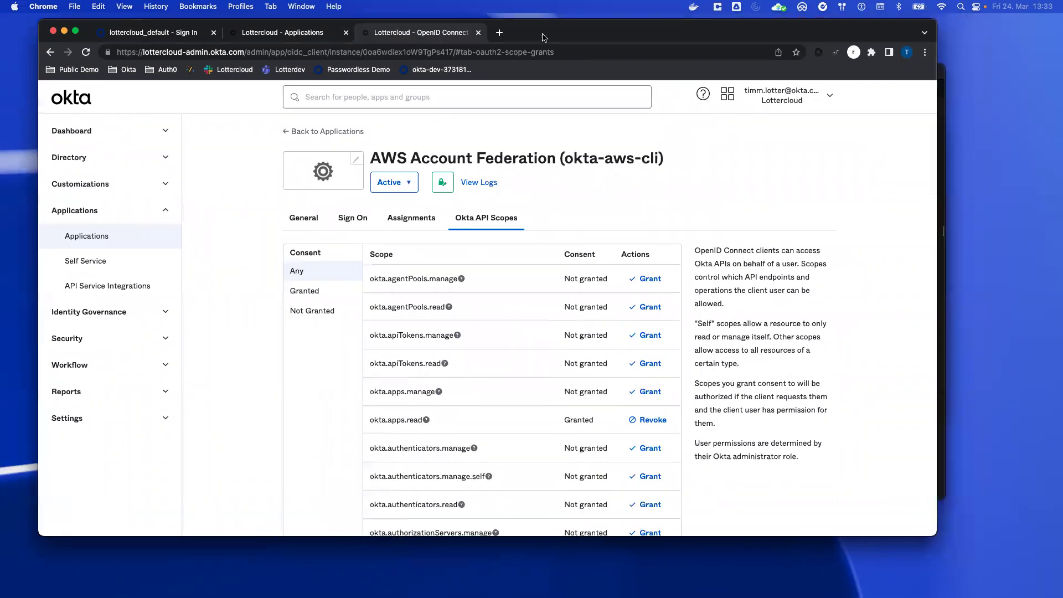
{"action": "left_click", "coordinate": [351, 217]}
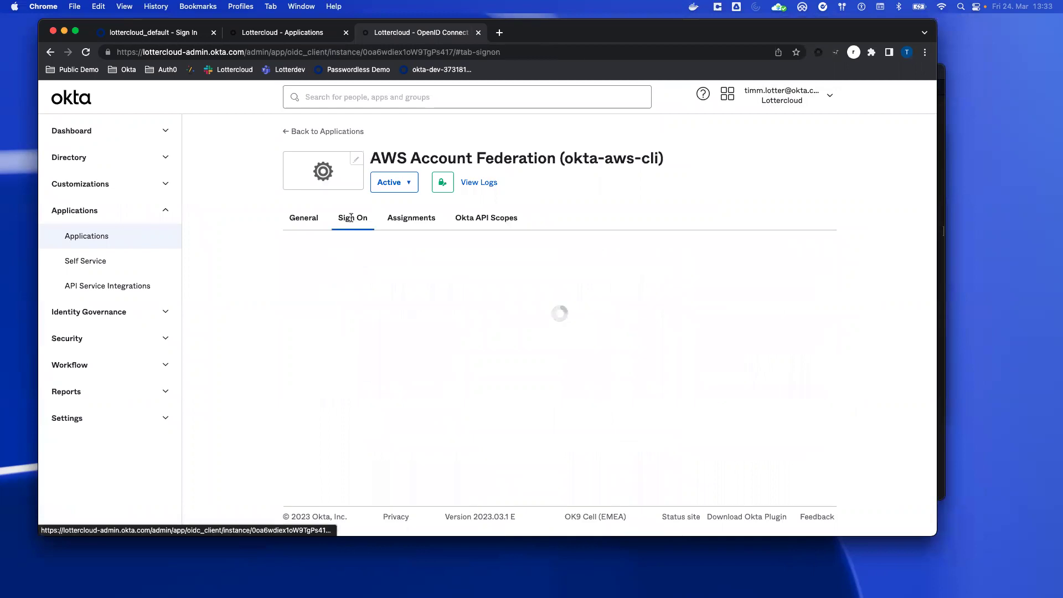
{"action": "left_click", "coordinate": [305, 220]}
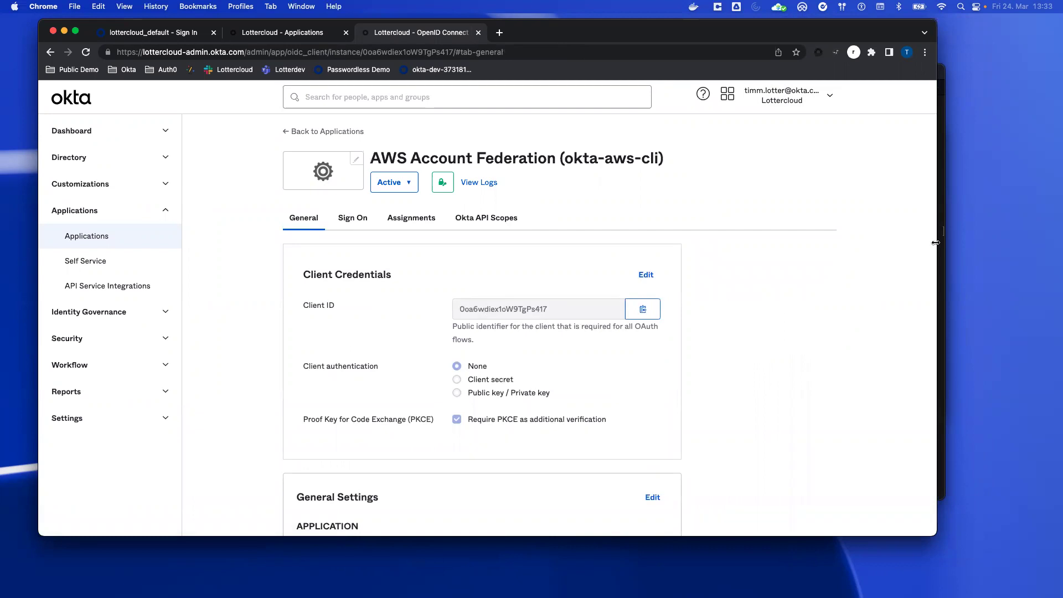
Step: Open the AWS Account Federation (SAML) app in its own side-by-side browser window
{"action": "left_click_drag", "start_coordinate": [935, 242], "coordinate": [545, 246]}
{"action": "left_click", "coordinate": [270, 33]}
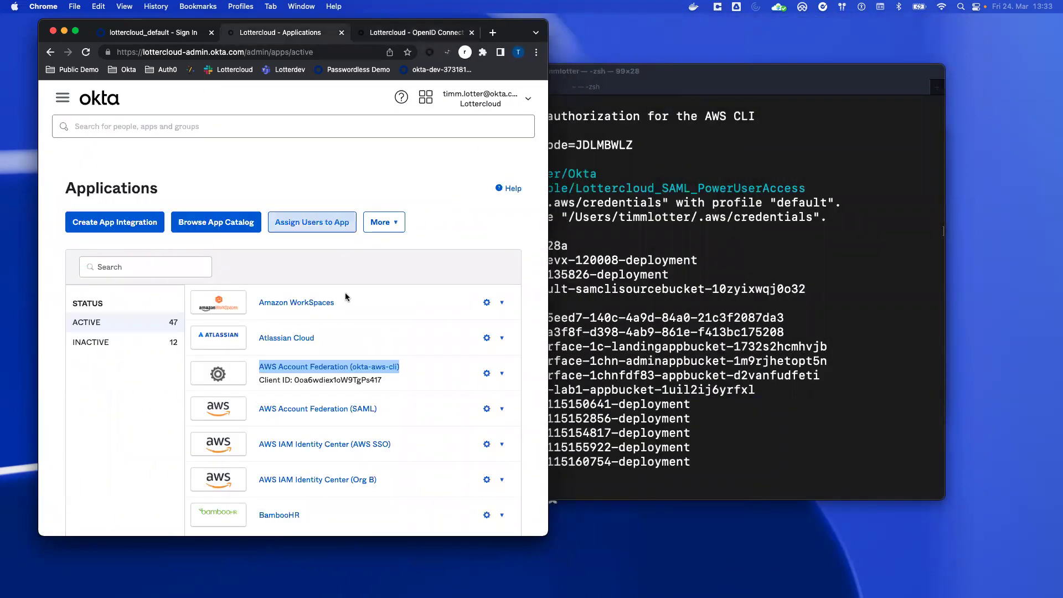
{"action": "left_click", "coordinate": [359, 408]}
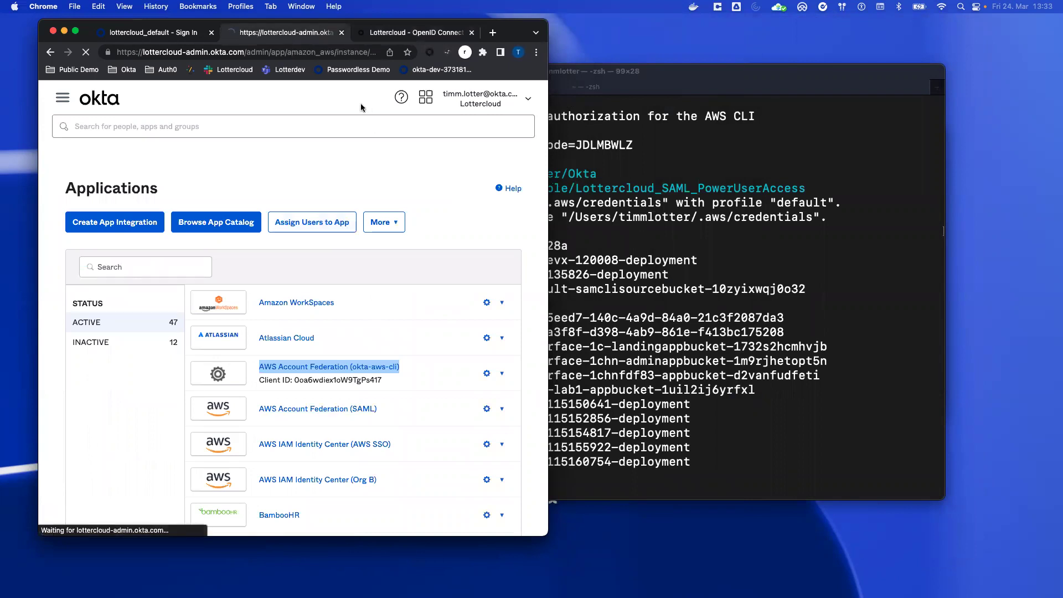
{"action": "left_click_drag", "start_coordinate": [285, 32], "coordinate": [877, 28]}
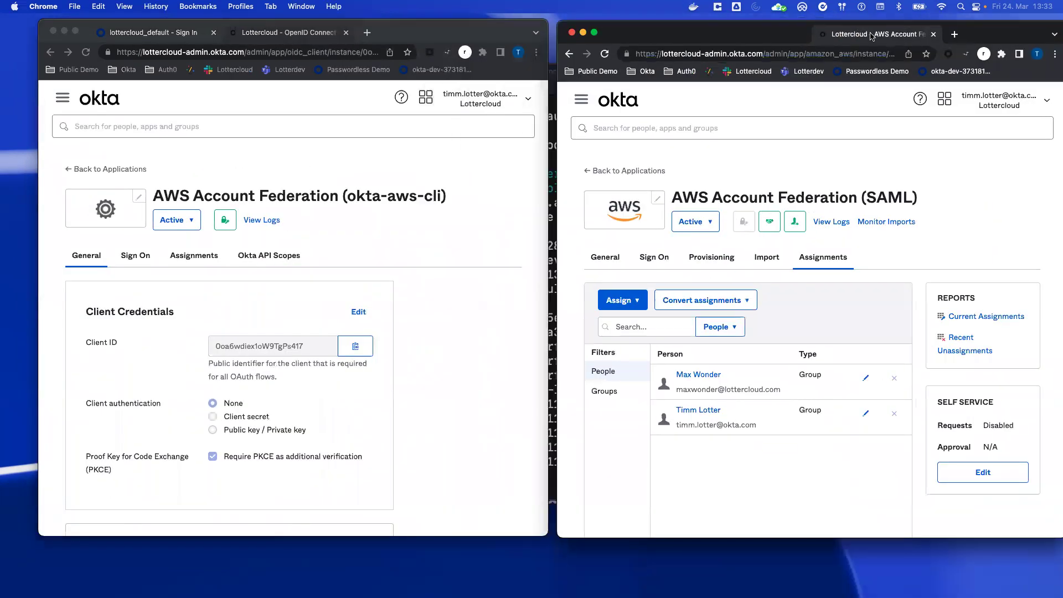
Step: Put the SAML app's Sign On settings into edit mode and review its SAML 2.0 configuration
{"action": "left_click", "coordinate": [655, 258]}
{"action": "left_click", "coordinate": [882, 298]}
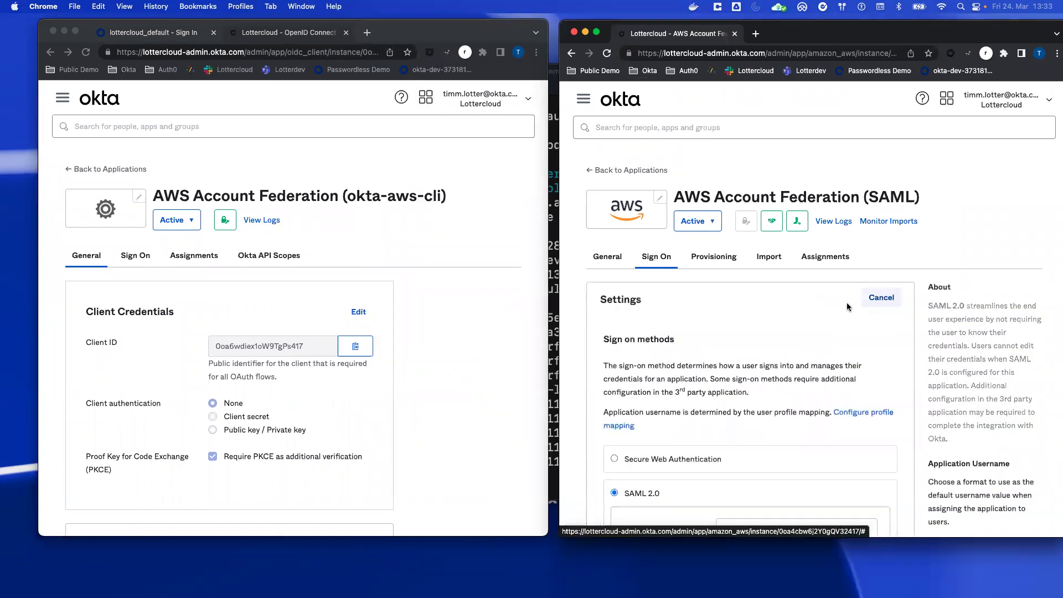
{"action": "scroll", "coordinate": [589, 357], "scroll_direction": "down", "scroll_amount": 7}
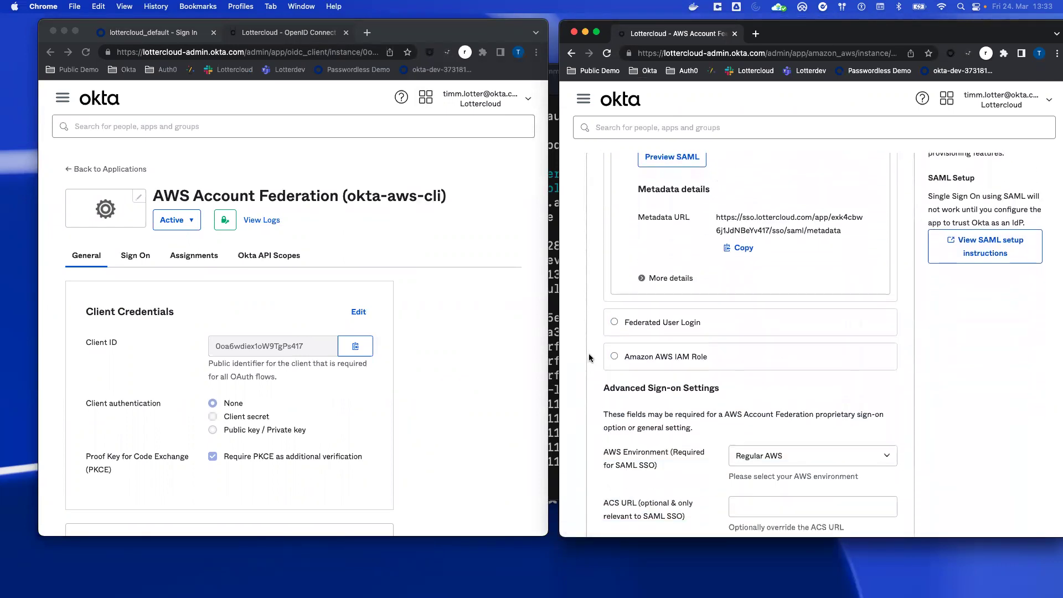
{"action": "scroll", "coordinate": [590, 357], "scroll_direction": "down", "scroll_amount": 6}
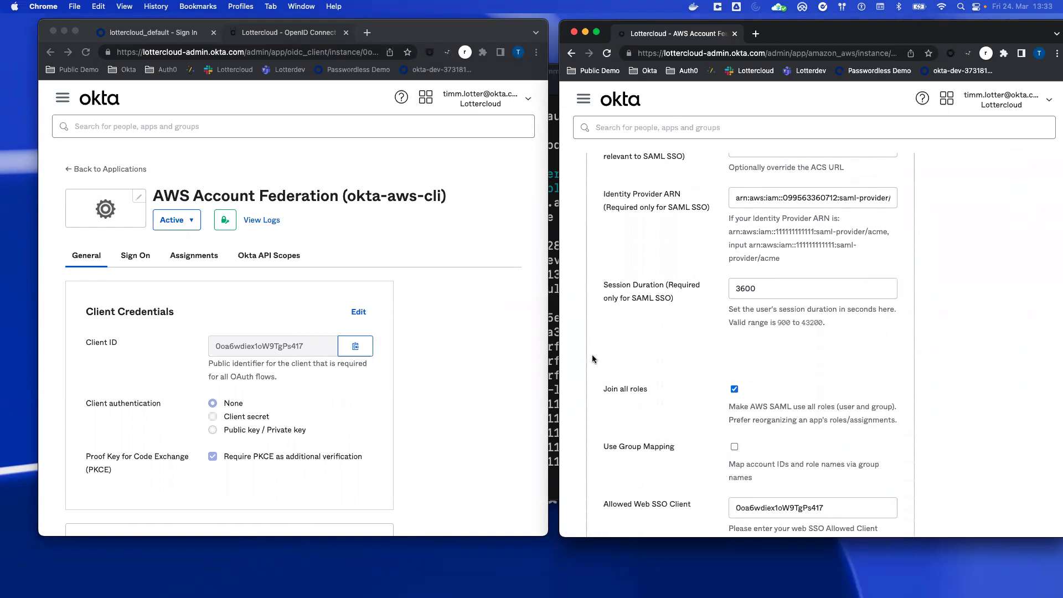
{"action": "scroll", "coordinate": [596, 355], "scroll_direction": "down", "scroll_amount": 3}
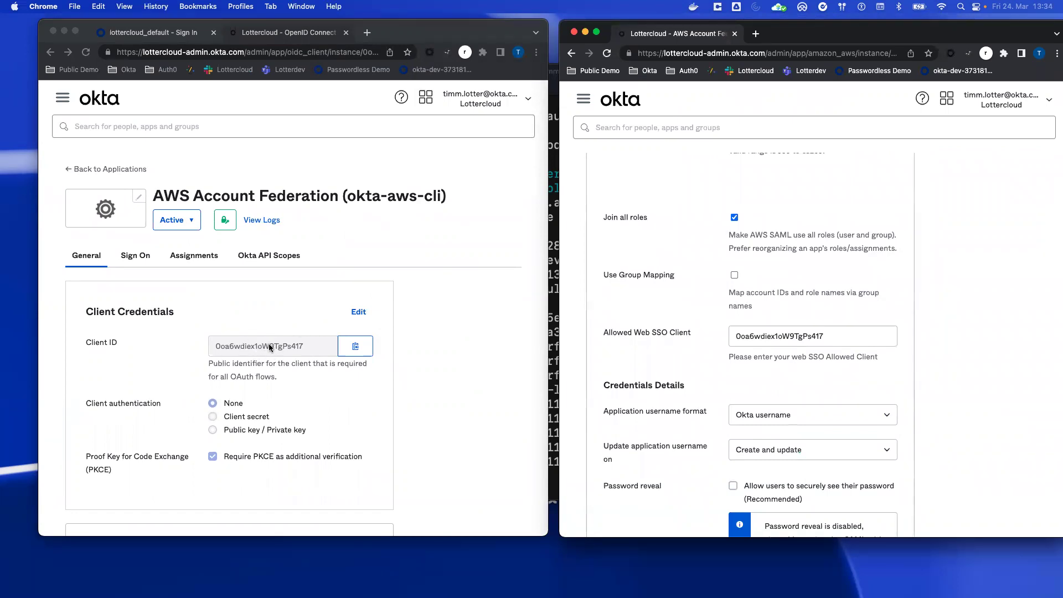
{"action": "scroll", "coordinate": [719, 366], "scroll_direction": "down", "scroll_amount": 3}
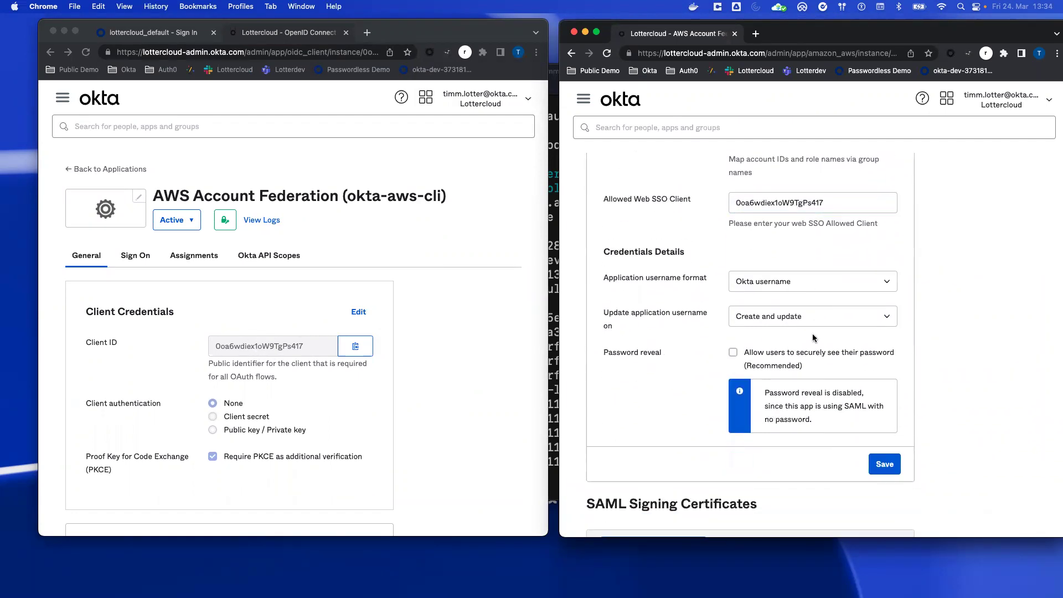
{"action": "scroll", "coordinate": [673, 345], "scroll_direction": "up", "scroll_amount": 15}
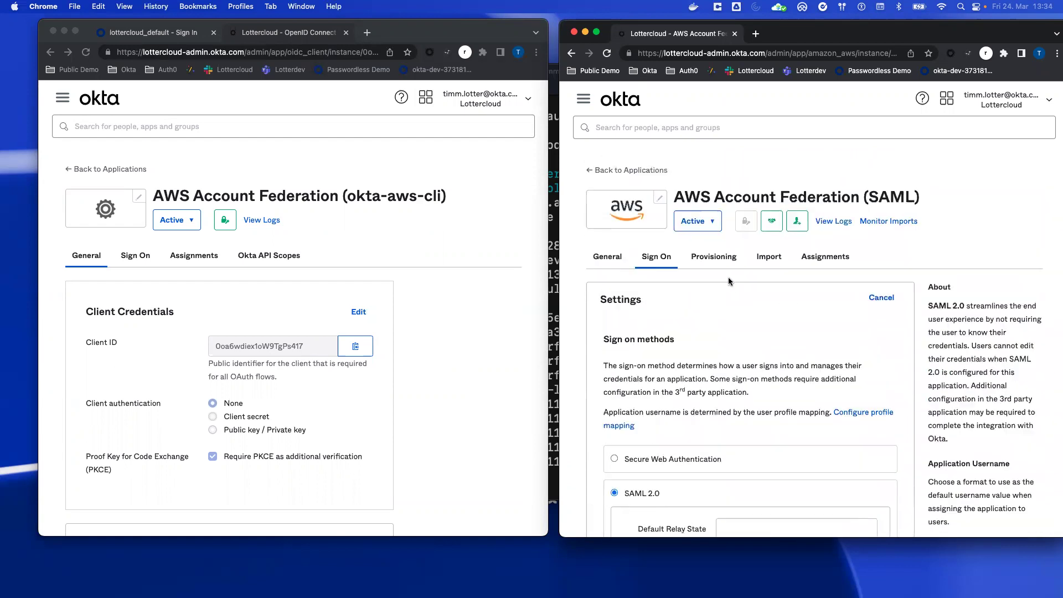
Step: Show group assignments for both apps, confirming the shared AWS Account Federation group, then return to SAML Sign On
{"action": "left_click", "coordinate": [825, 257]}
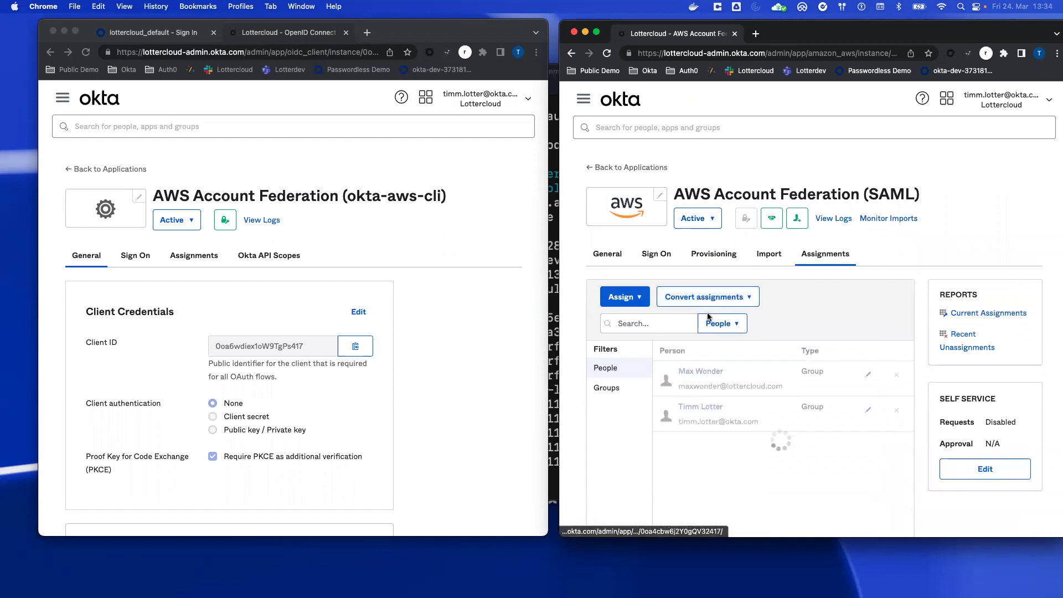
{"action": "scroll", "coordinate": [659, 277], "scroll_direction": "down", "scroll_amount": 2}
{"action": "left_click", "coordinate": [196, 258]}
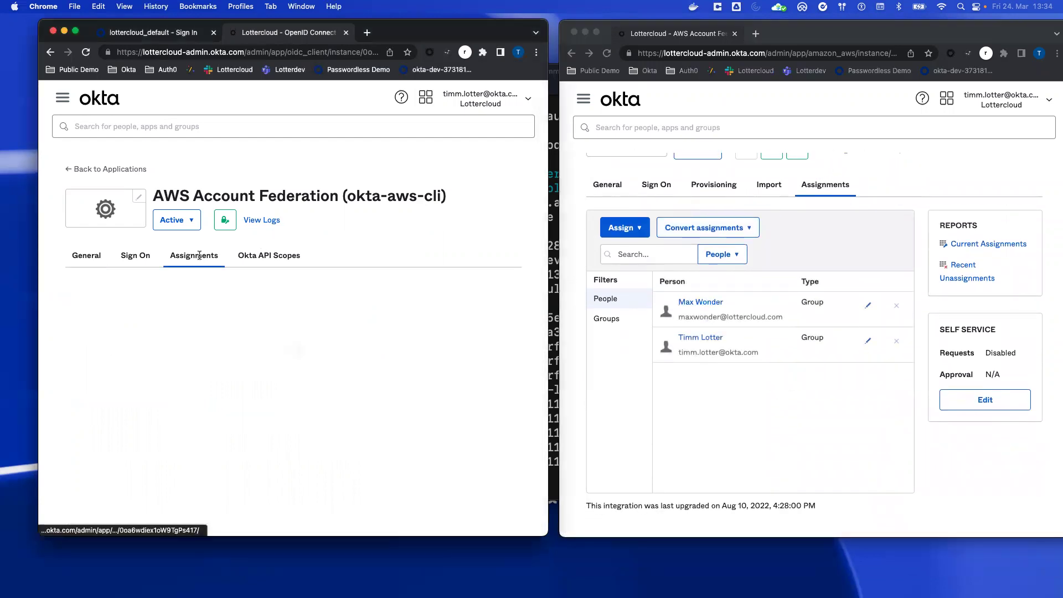
{"action": "scroll", "coordinate": [325, 339], "scroll_direction": "down", "scroll_amount": 2}
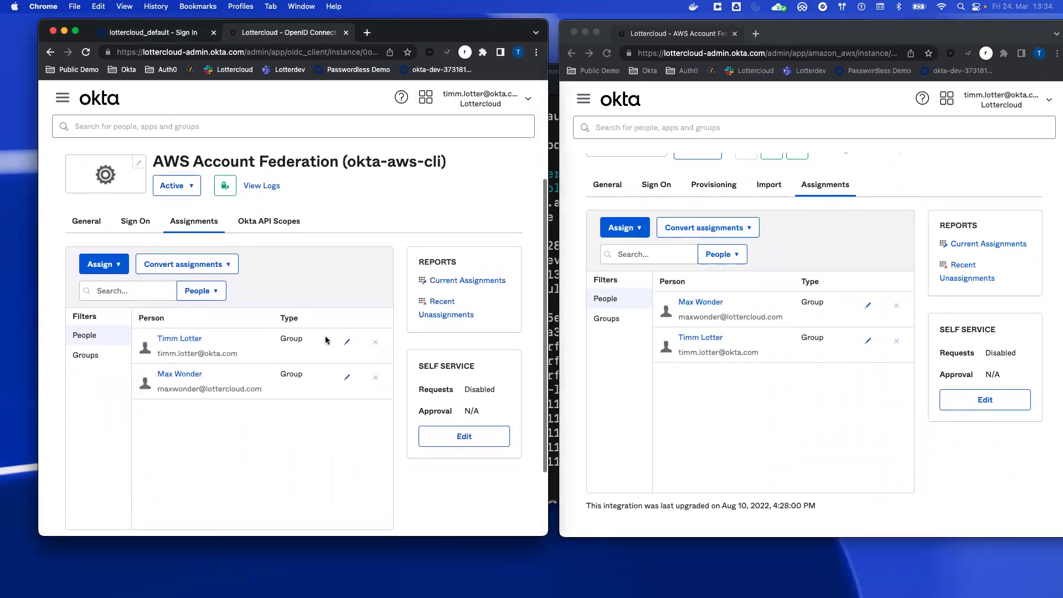
{"action": "scroll", "coordinate": [668, 311], "scroll_direction": "up", "scroll_amount": 2}
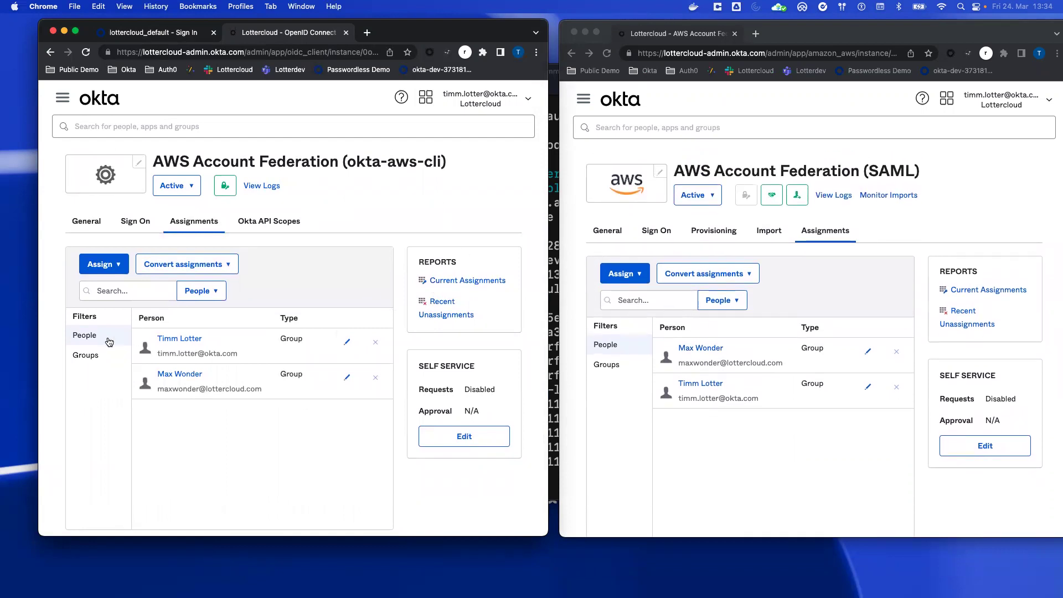
{"action": "left_click", "coordinate": [87, 354]}
{"action": "left_click", "coordinate": [607, 364]}
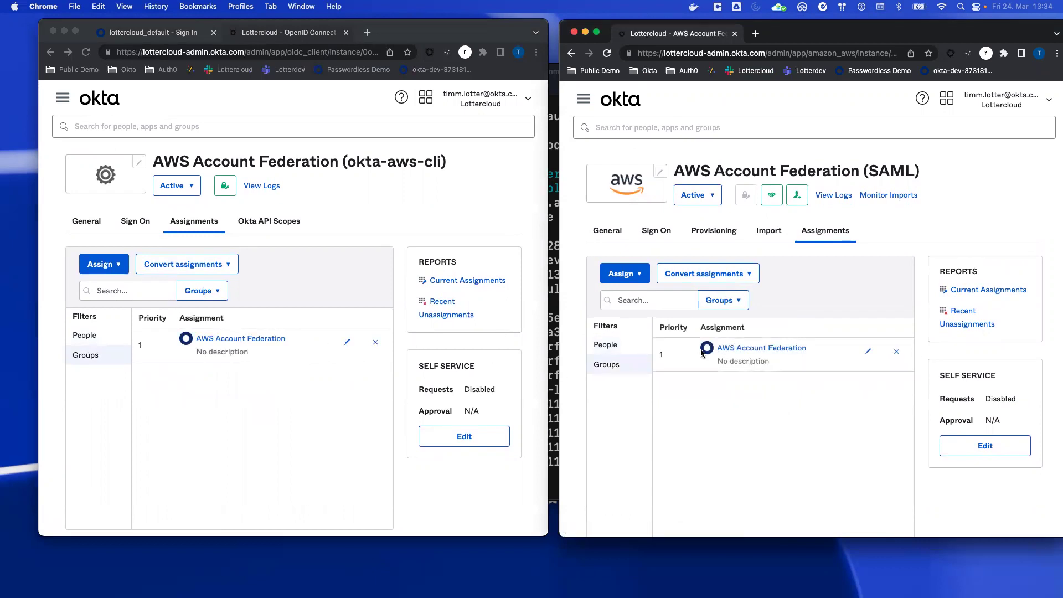
{"action": "left_click", "coordinate": [656, 230]}
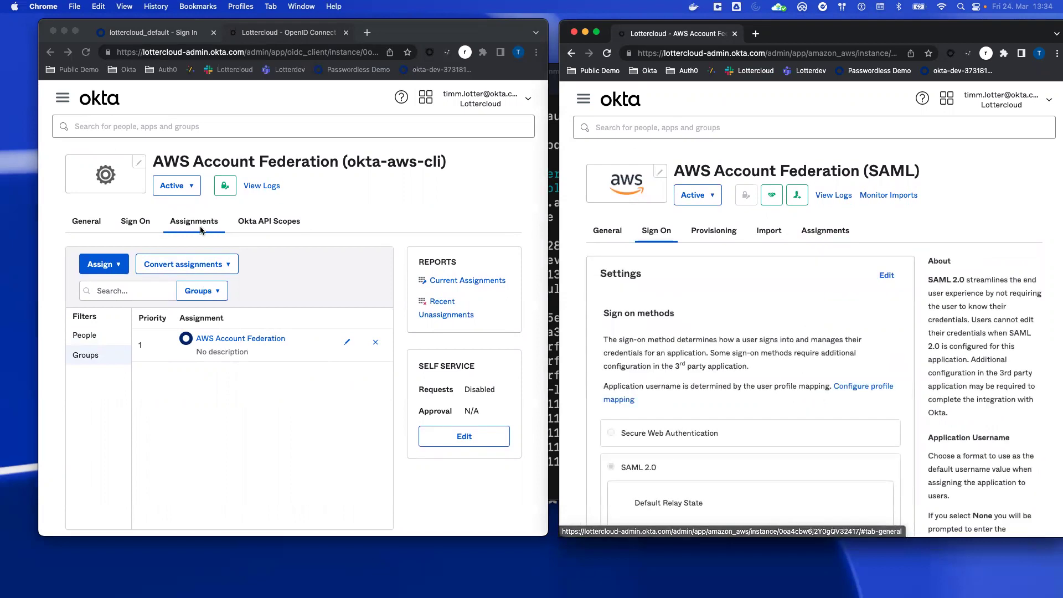
Step: Show the okta-aws-cli app's Sign On settings down to its AWS Account Federation authentication policy
{"action": "left_click", "coordinate": [133, 223]}
{"action": "left_click", "coordinate": [134, 224]}
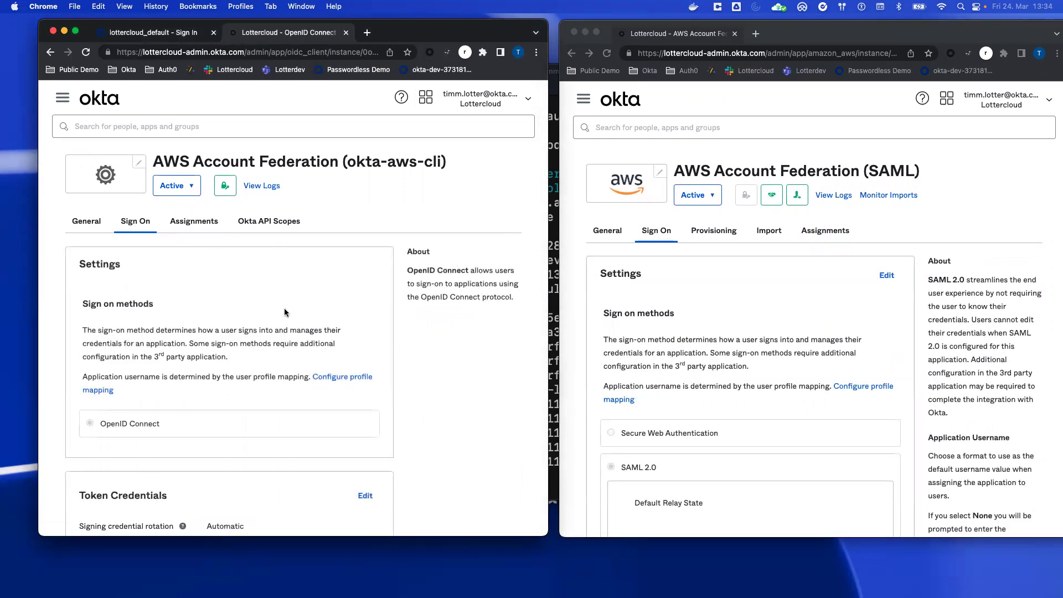
{"action": "scroll", "coordinate": [284, 310], "scroll_direction": "down", "scroll_amount": 10}
{"action": "scroll", "coordinate": [699, 326], "scroll_direction": "down", "scroll_amount": 3}
{"action": "scroll", "coordinate": [700, 330], "scroll_direction": "down", "scroll_amount": 15}
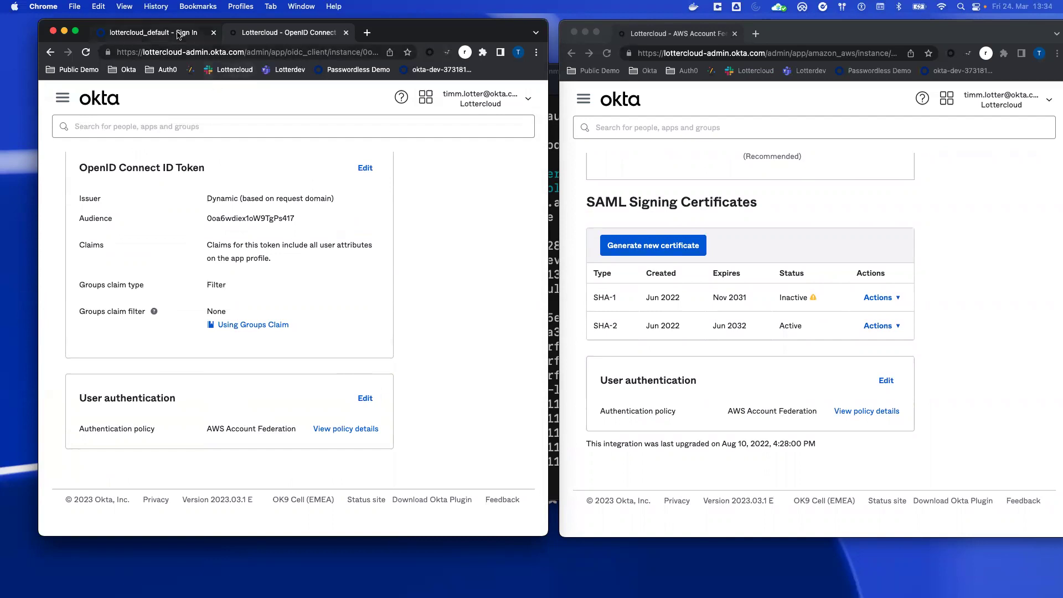
Step: Launch the SAML app from lottercloud.okta.com to reach AWS role selection, then type the user's e-mail in Terminal
{"action": "left_click", "coordinate": [367, 34]}
{"action": "type", "text": "lottercloud.okta.com"}
{"action": "key", "text": "Return"}
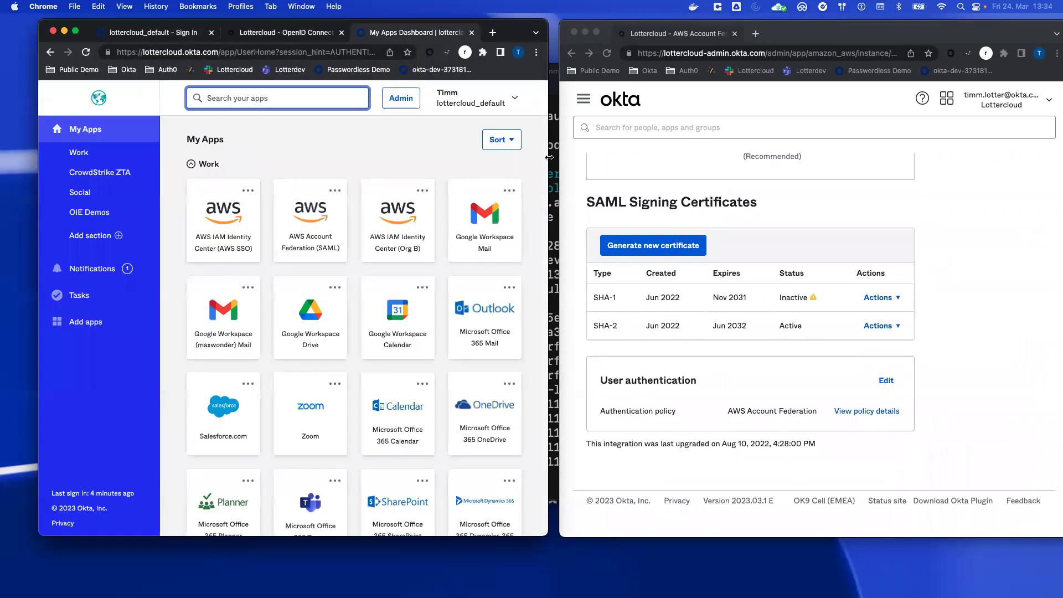
{"action": "left_click_drag", "start_coordinate": [550, 161], "coordinate": [688, 161]}
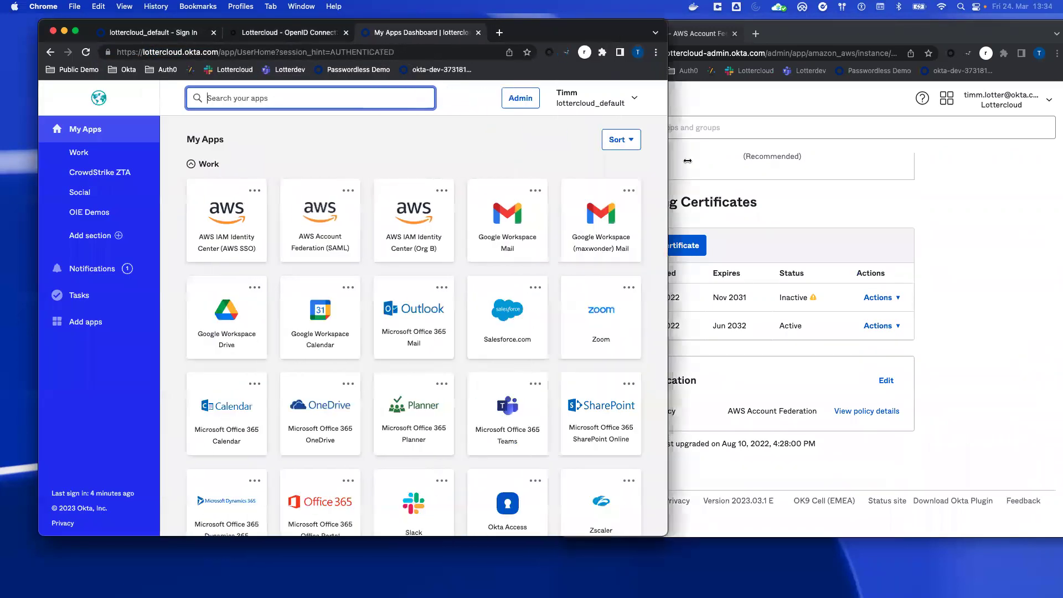
{"action": "left_click", "coordinate": [338, 221]}
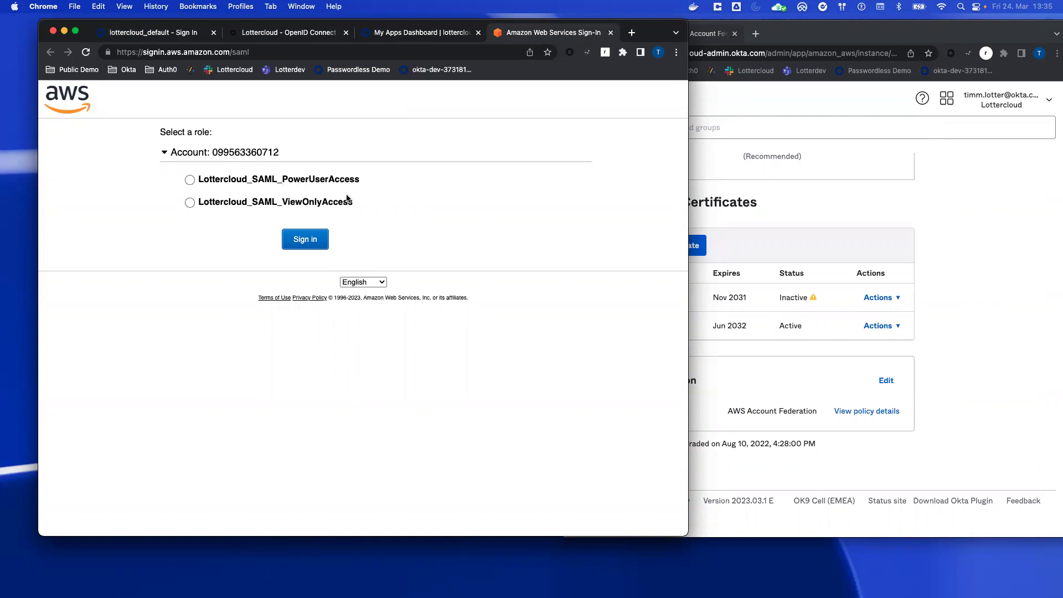
{"action": "left_click", "coordinate": [541, 582]}
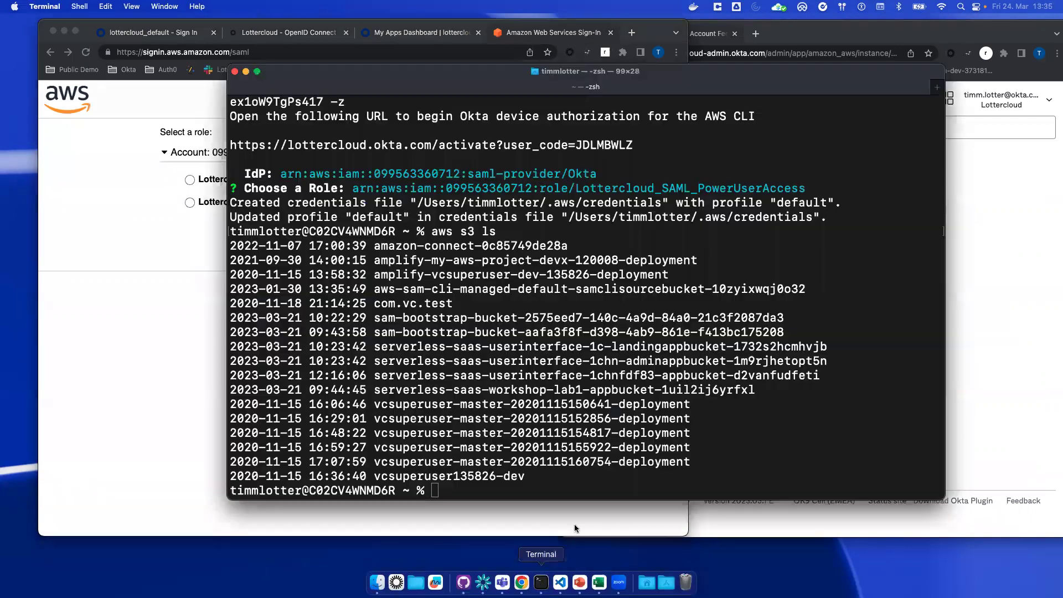
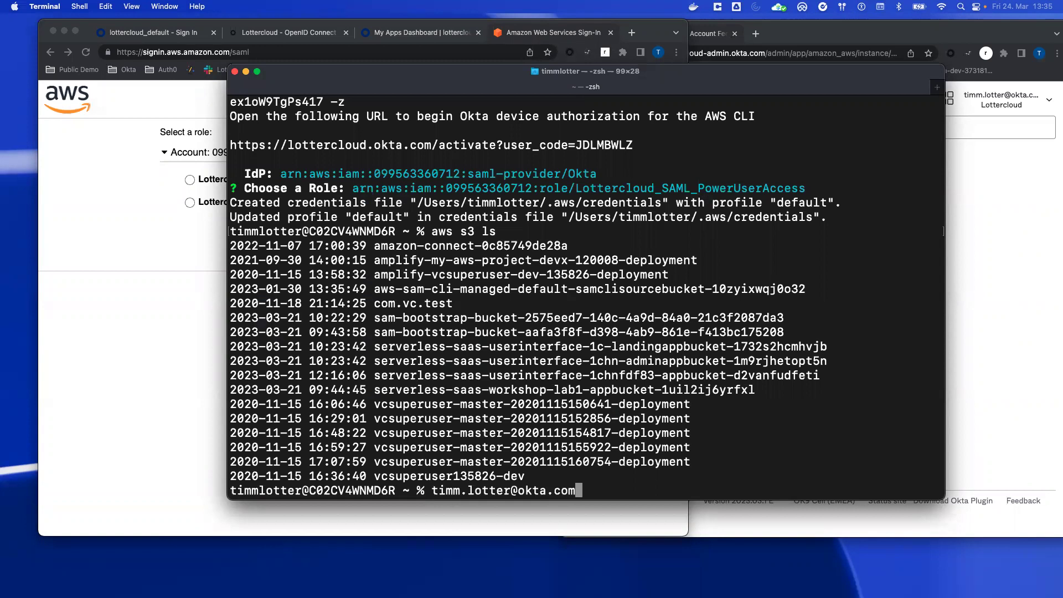